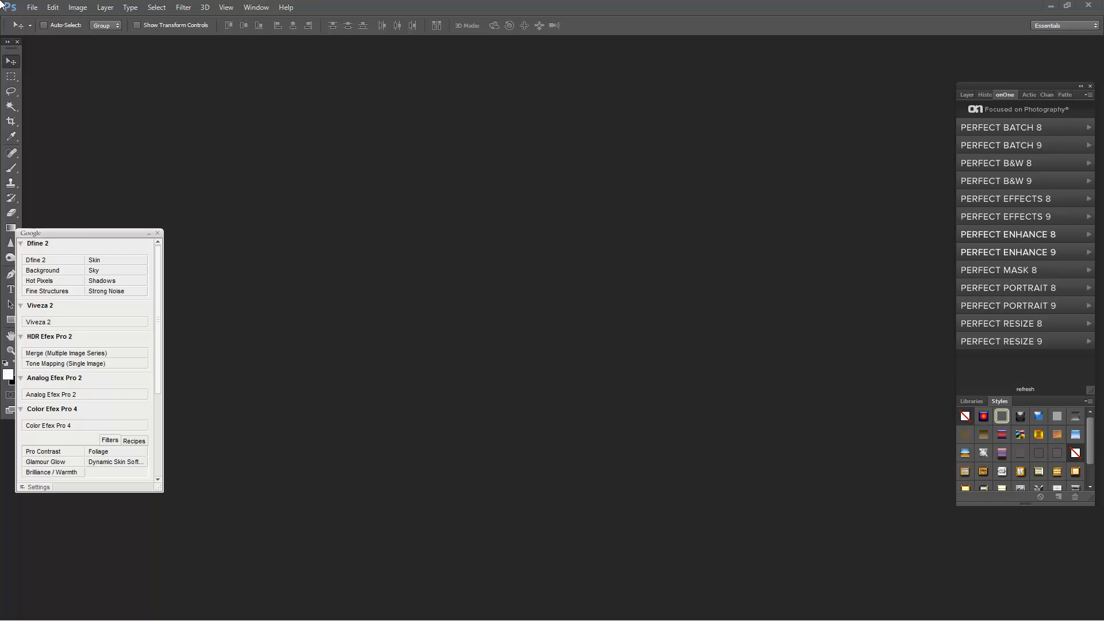
Switch to Adobe Bridge to browse for a photo
{"action": "key", "text": "alt"}
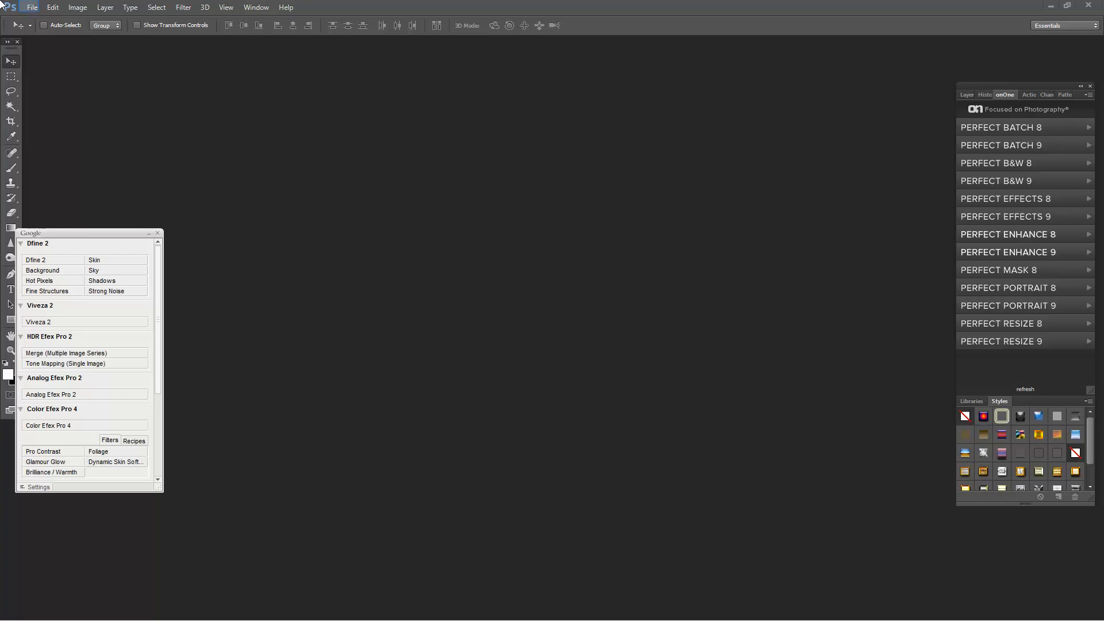
{"action": "left_click", "coordinate": [30, 8]}
{"action": "key", "text": "Down"}
{"action": "key", "text": "Down"}
{"action": "key", "text": "Down"}
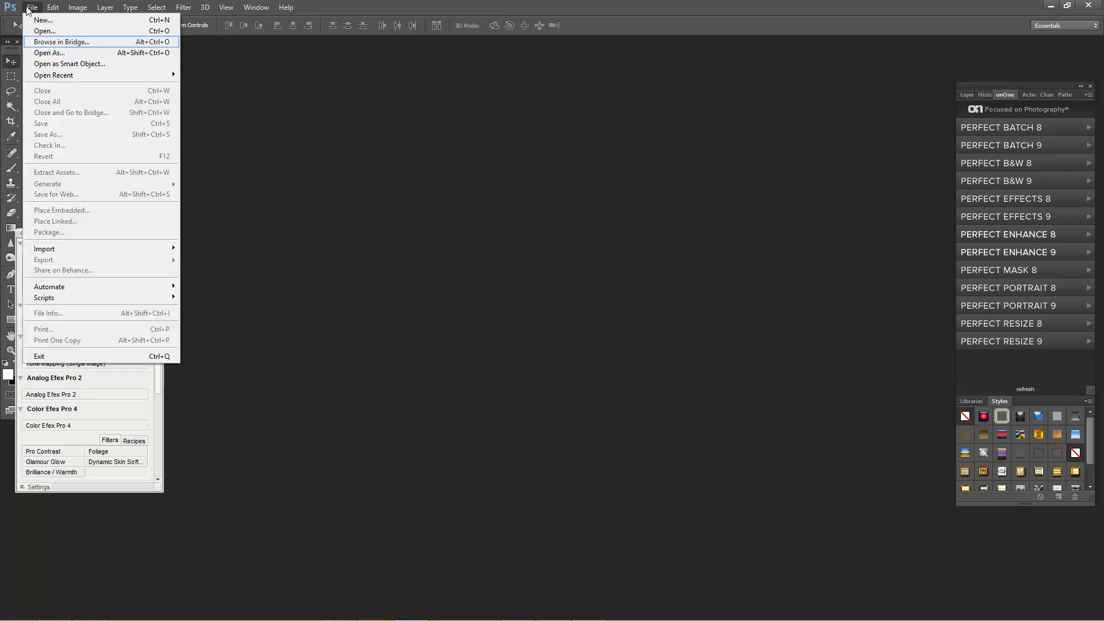
{"action": "left_click", "coordinate": [52, 43]}
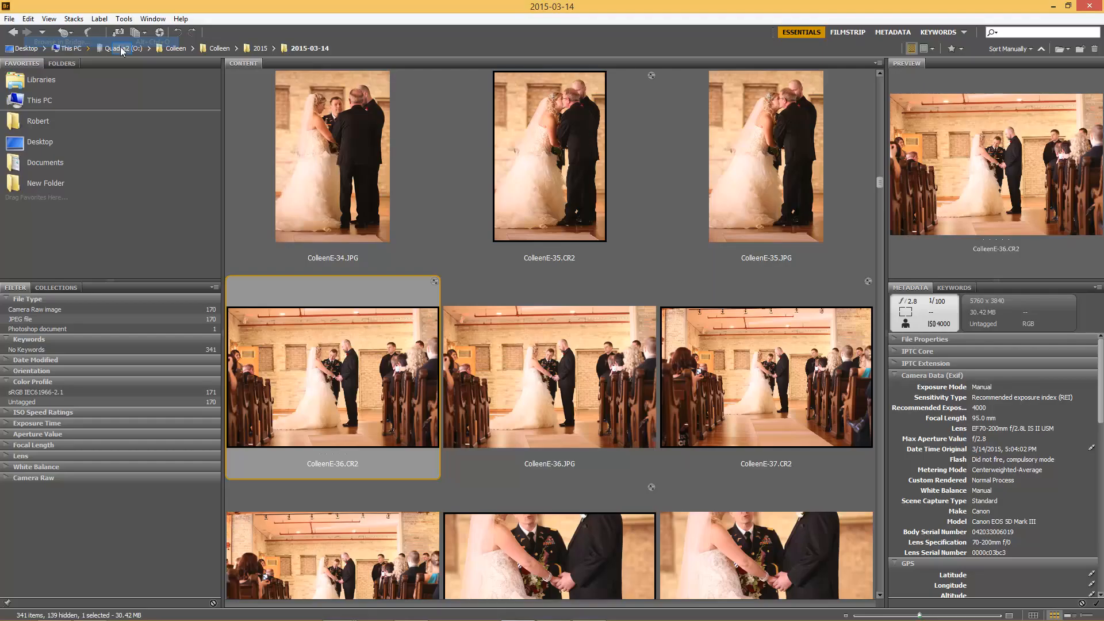
Go to the Quadra2 (O:) drive and open the client's wedding folder
{"action": "left_click", "coordinate": [122, 48]}
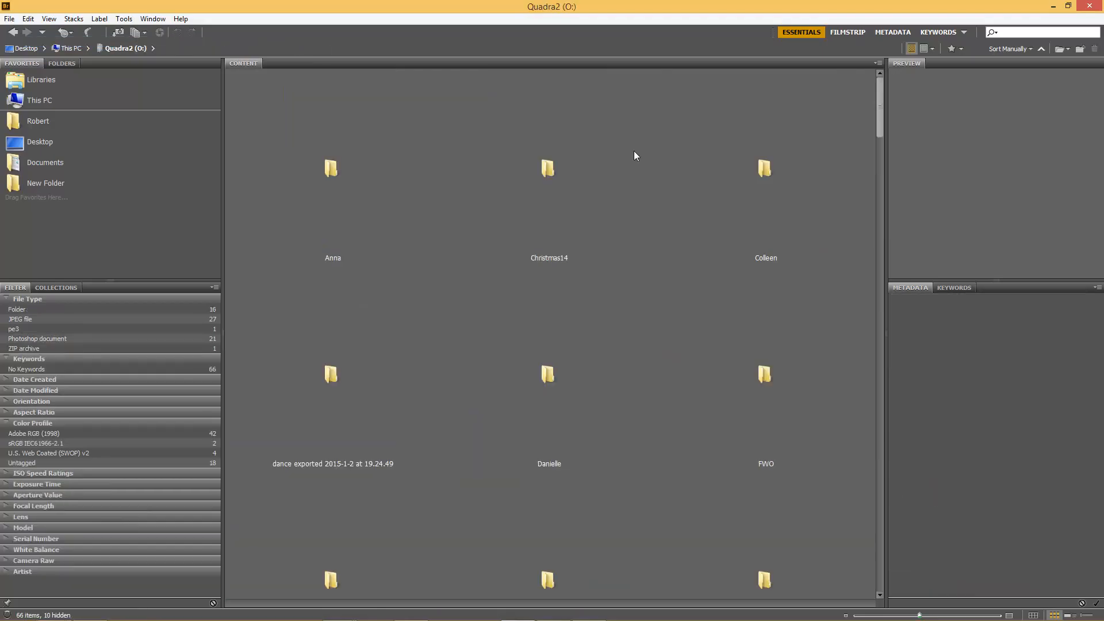
{"action": "scroll", "coordinate": [783, 423], "scroll_direction": "down", "scroll_amount": 2}
{"action": "double_click", "coordinate": [779, 415]}
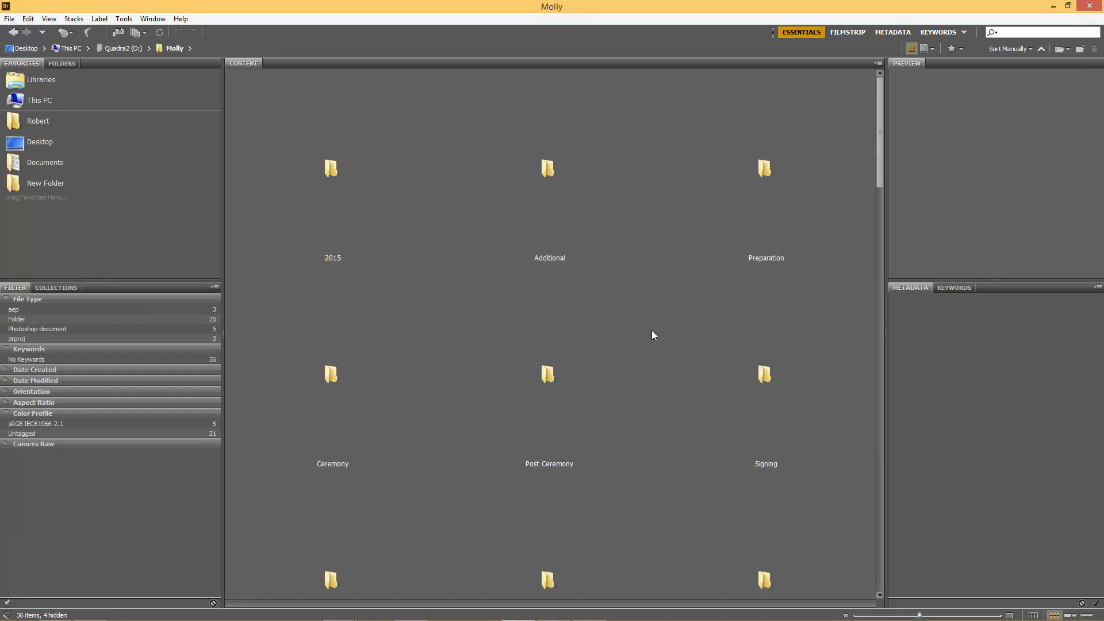
Browse the raw reception photos in the 2015-01-17 folder inside the 2015 folder
{"action": "double_click", "coordinate": [354, 196]}
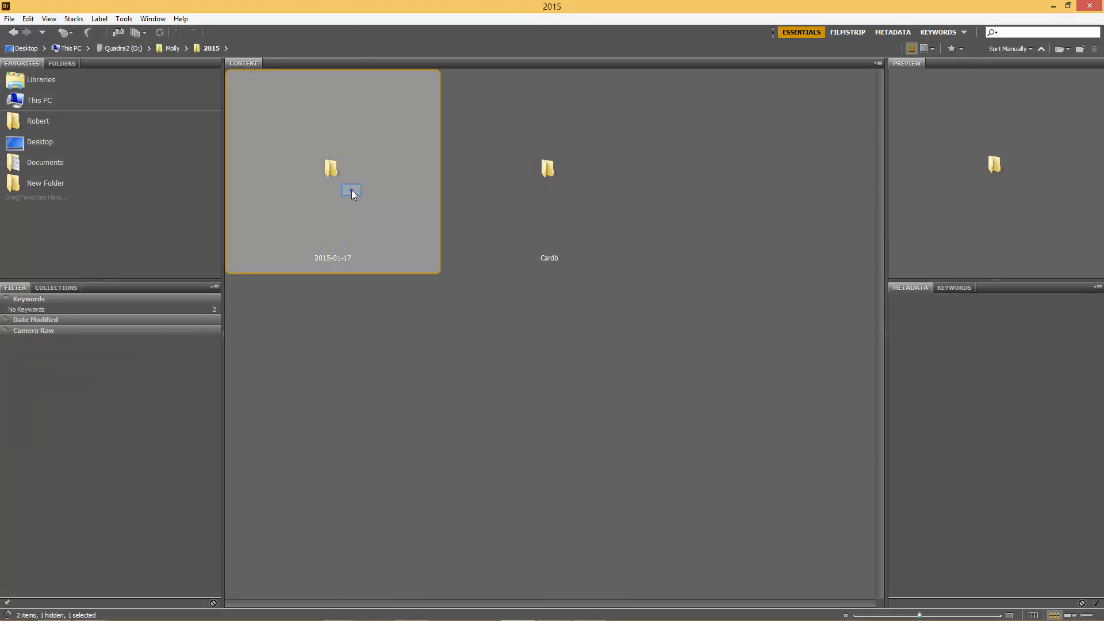
{"action": "double_click", "coordinate": [352, 193]}
{"action": "scroll", "coordinate": [509, 460], "scroll_direction": "down", "scroll_amount": 15}
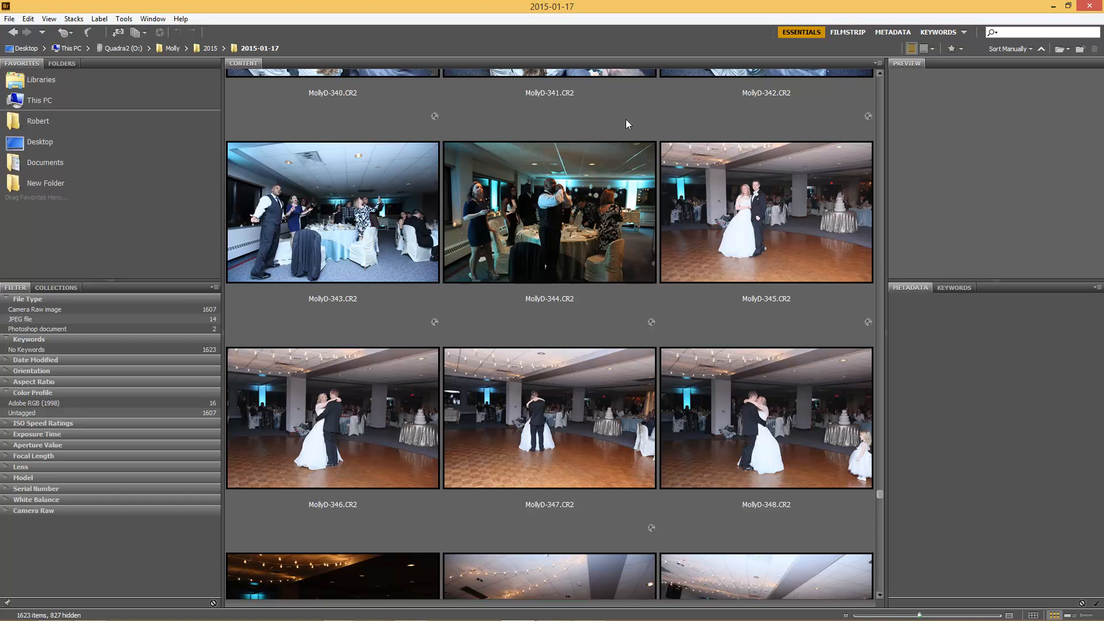
{"action": "scroll", "coordinate": [465, 254], "scroll_direction": "up", "scroll_amount": 6}
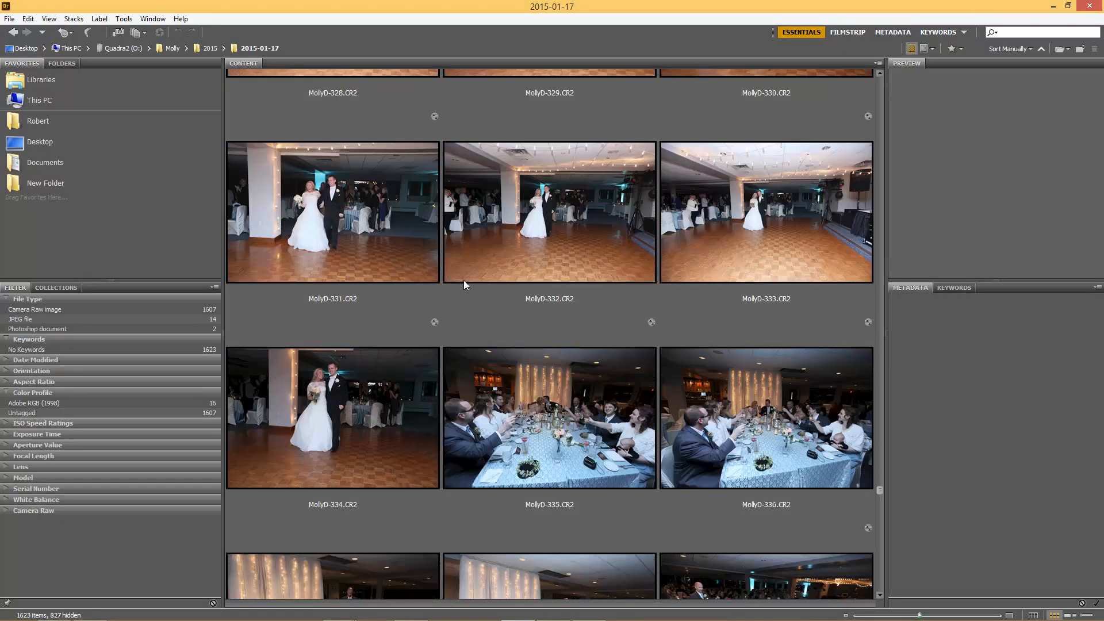
Go back to the client's wedding folder and check its Entrance subfolder
{"action": "left_click", "coordinate": [173, 49]}
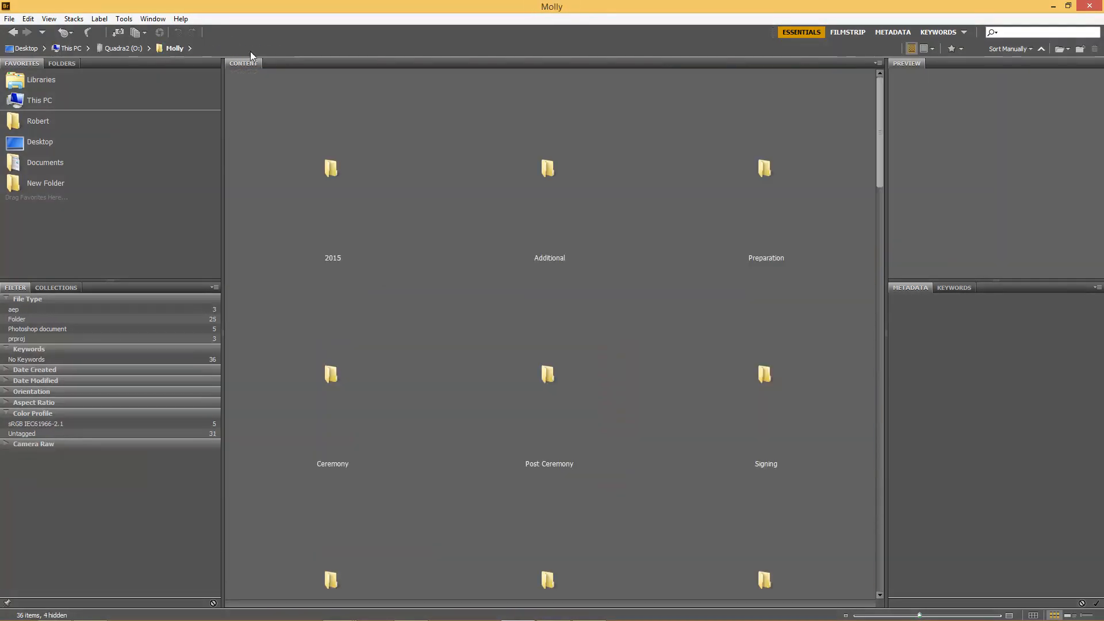
{"action": "scroll", "coordinate": [575, 425], "scroll_direction": "down", "scroll_amount": 5}
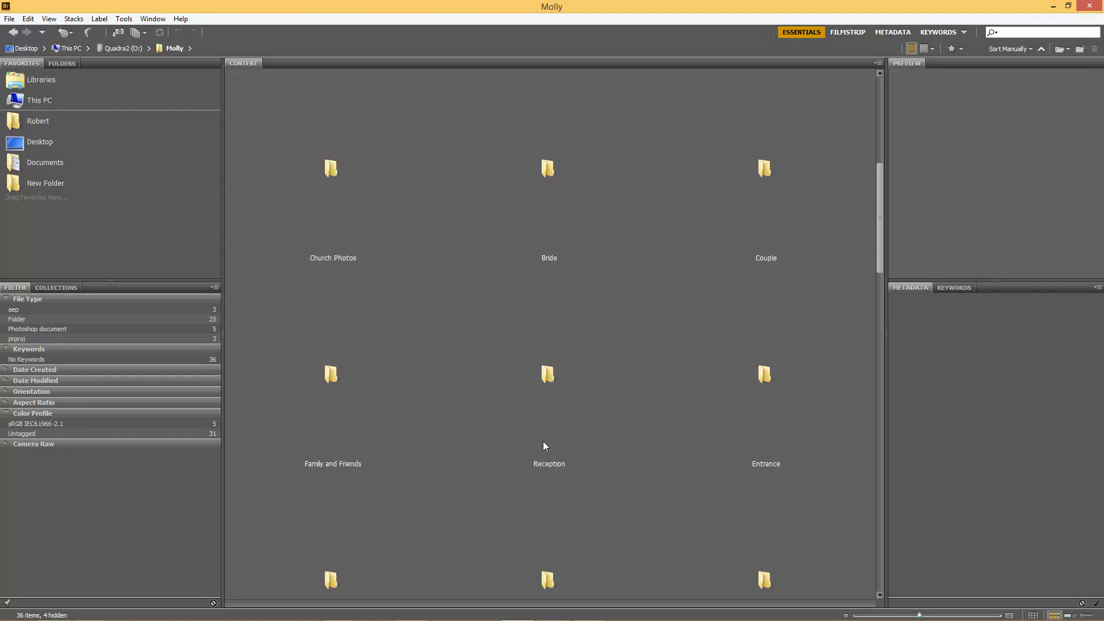
{"action": "double_click", "coordinate": [740, 392]}
{"action": "left_click", "coordinate": [178, 49]}
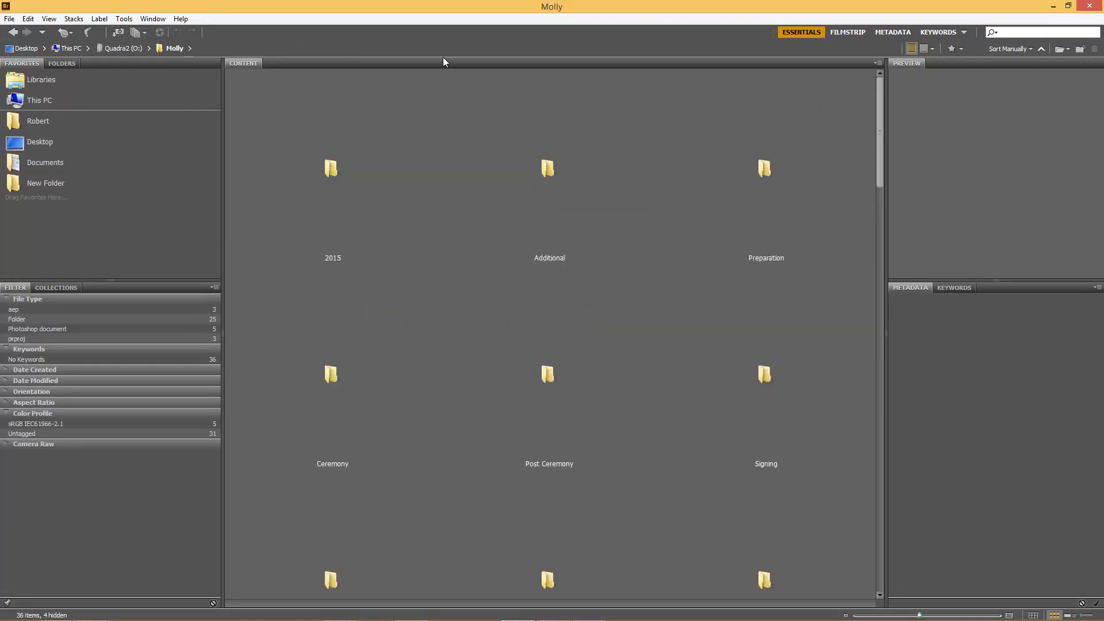
Look through the wedding folder's subfolders for a set of photos of the couple
{"action": "scroll", "coordinate": [796, 420], "scroll_direction": "down", "scroll_amount": 15}
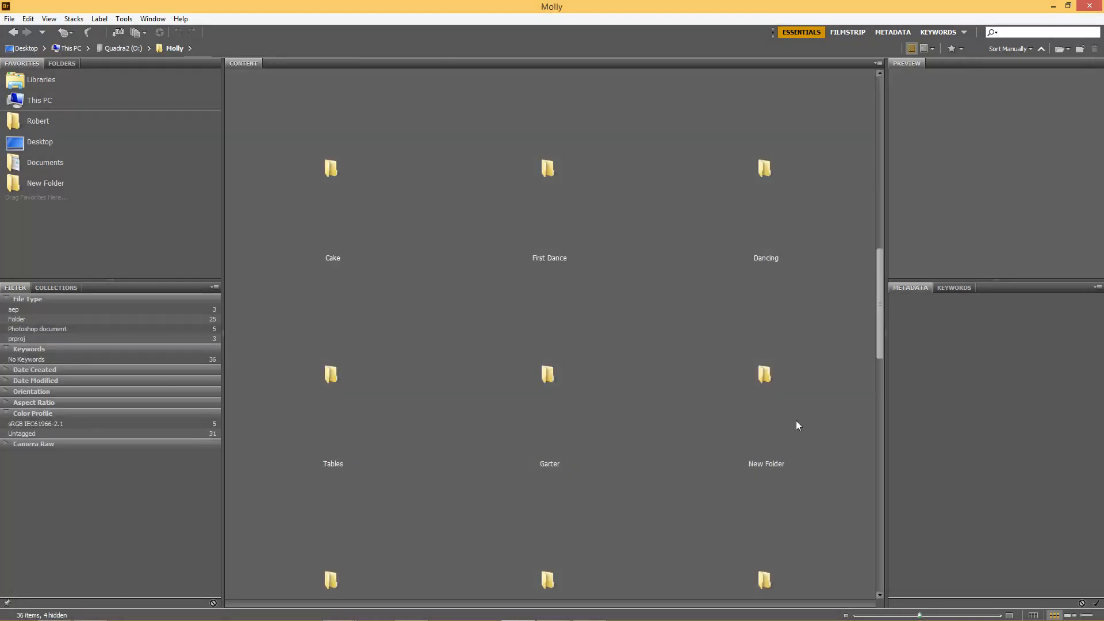
{"action": "scroll", "coordinate": [764, 373], "scroll_direction": "up", "scroll_amount": 8}
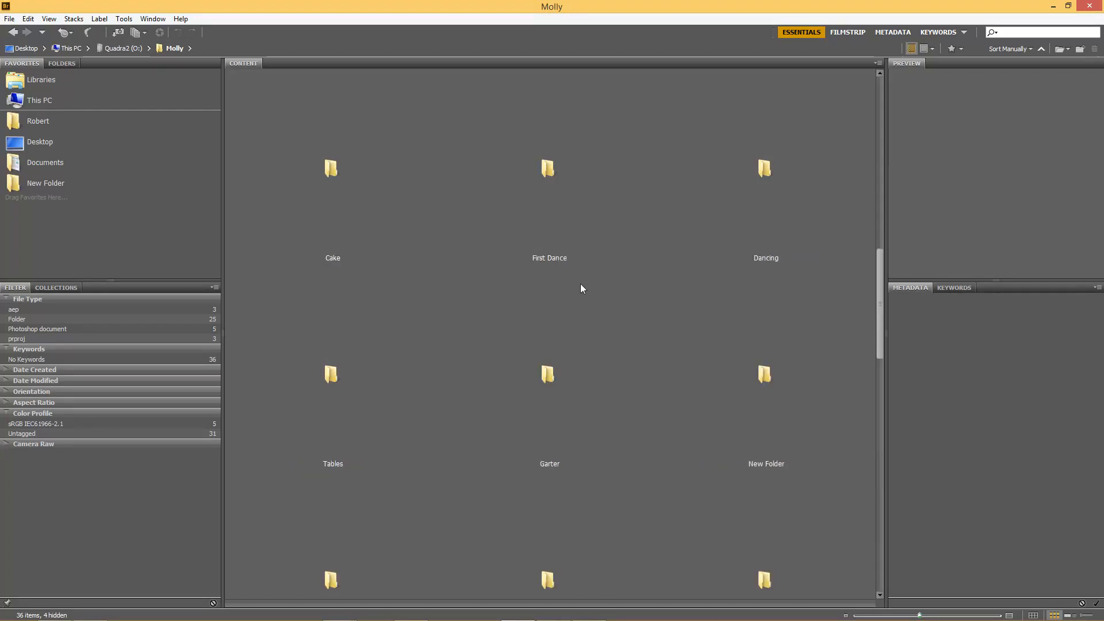
{"action": "scroll", "coordinate": [699, 287], "scroll_direction": "down", "scroll_amount": 3}
{"action": "scroll", "coordinate": [661, 339], "scroll_direction": "down", "scroll_amount": 3}
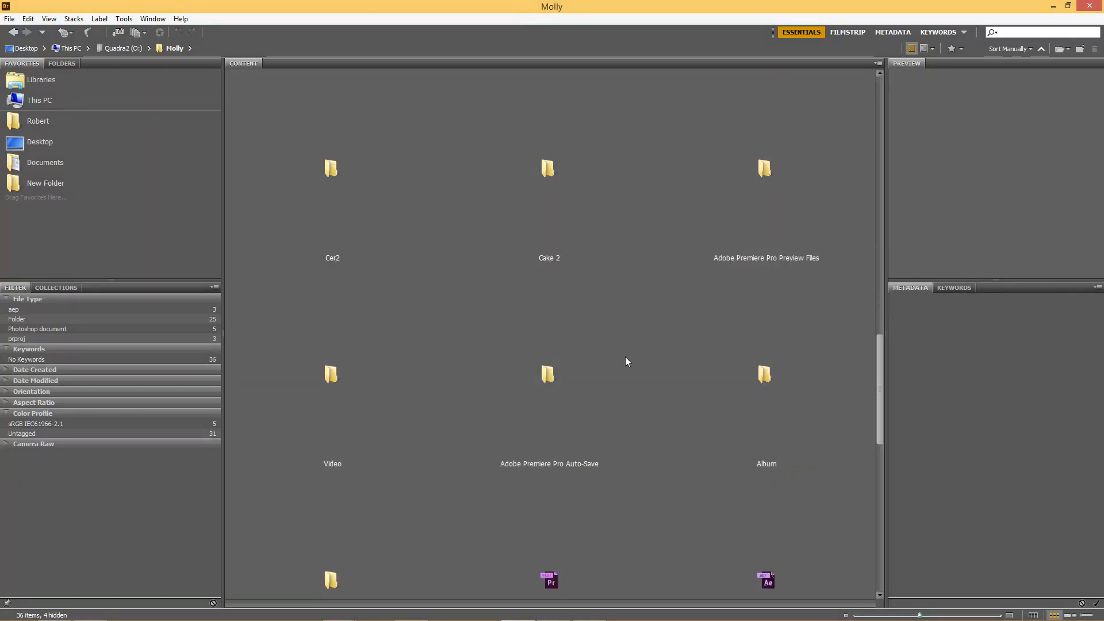
{"action": "scroll", "coordinate": [577, 231], "scroll_direction": "down", "scroll_amount": 3}
{"action": "scroll", "coordinate": [551, 356], "scroll_direction": "up", "scroll_amount": 10}
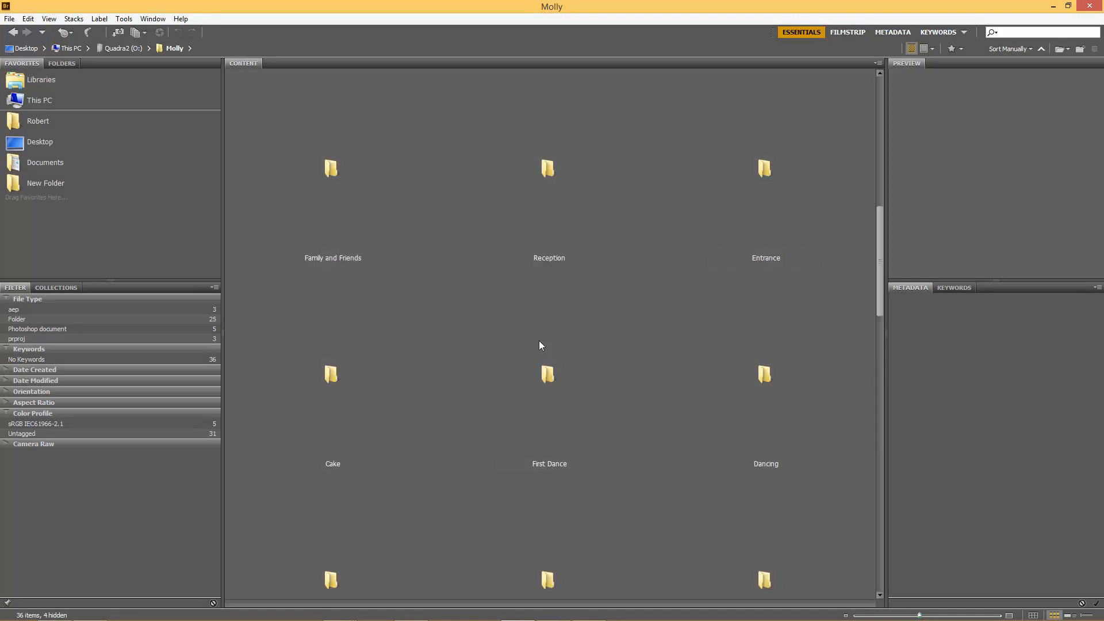
{"action": "scroll", "coordinate": [539, 340], "scroll_direction": "up", "scroll_amount": 6}
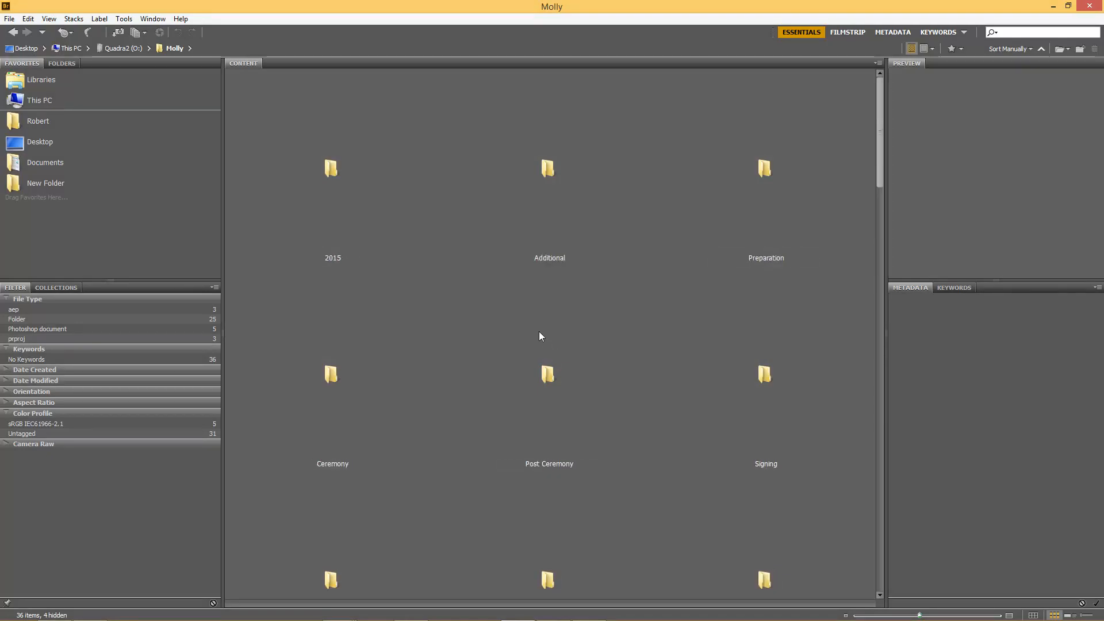
{"action": "scroll", "coordinate": [537, 377], "scroll_direction": "down", "scroll_amount": 2}
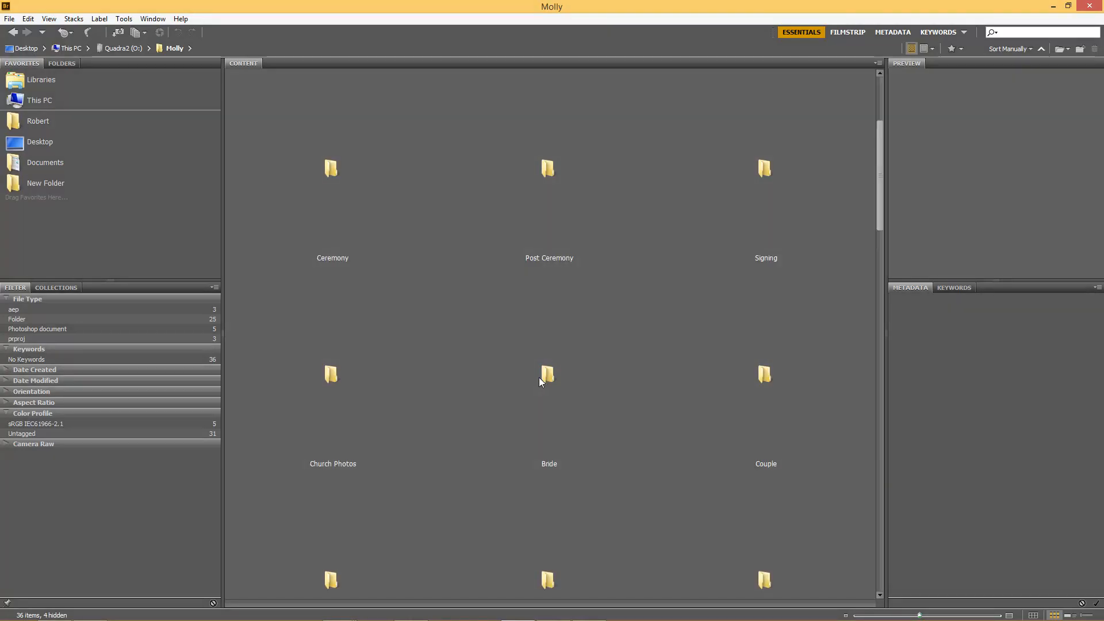
Find the Aco15.psd photo of the kissing couple in the Couple folder and open it in Photoshop
{"action": "double_click", "coordinate": [747, 371]}
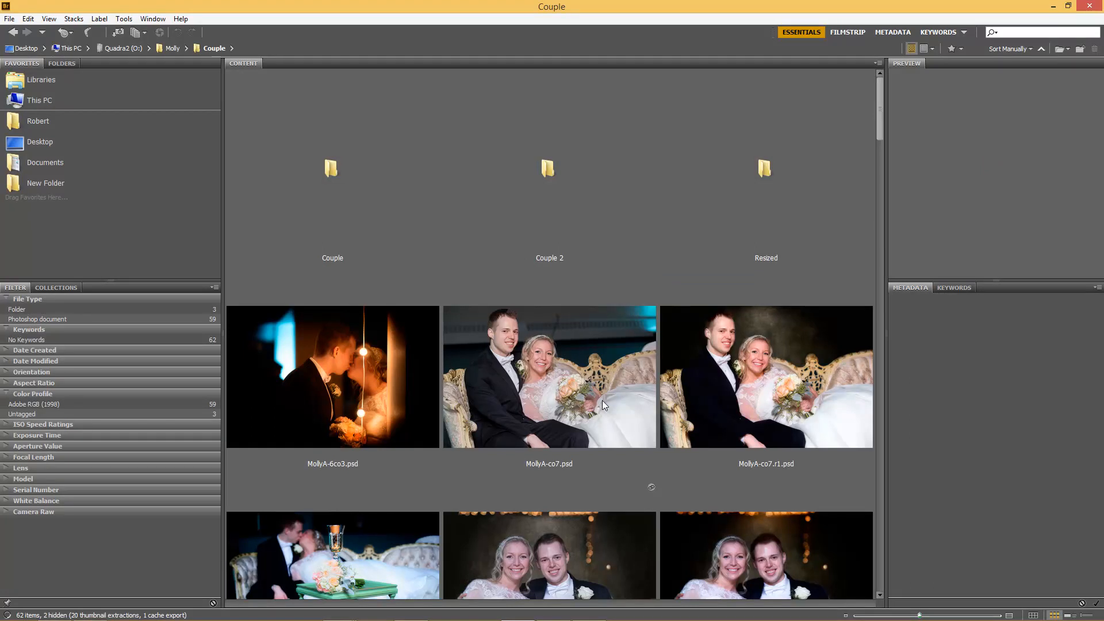
{"action": "scroll", "coordinate": [603, 403], "scroll_direction": "down", "scroll_amount": 3}
{"action": "scroll", "coordinate": [603, 402], "scroll_direction": "down", "scroll_amount": 3}
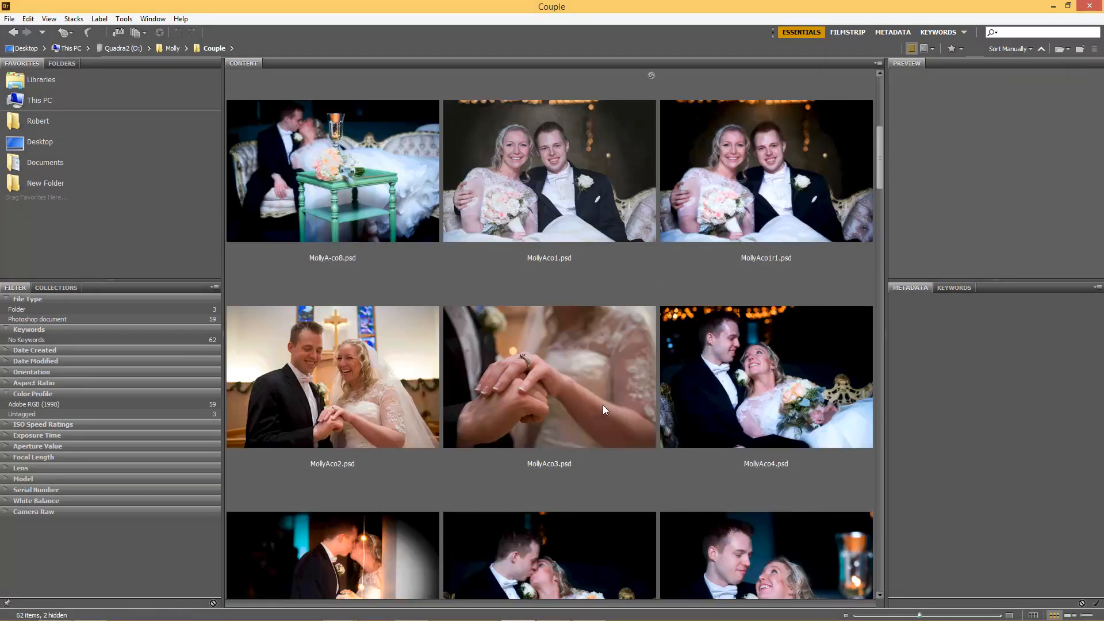
{"action": "scroll", "coordinate": [603, 405], "scroll_direction": "down", "scroll_amount": 5}
{"action": "scroll", "coordinate": [603, 412], "scroll_direction": "down", "scroll_amount": 3}
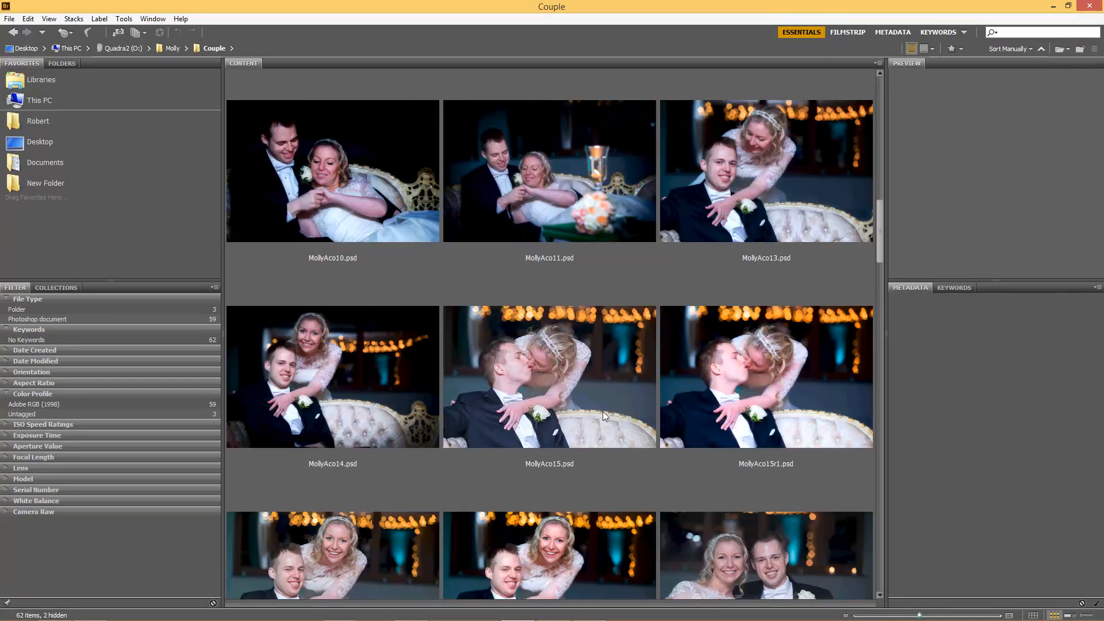
{"action": "left_click", "coordinate": [580, 376]}
{"action": "double_click", "coordinate": [587, 376]}
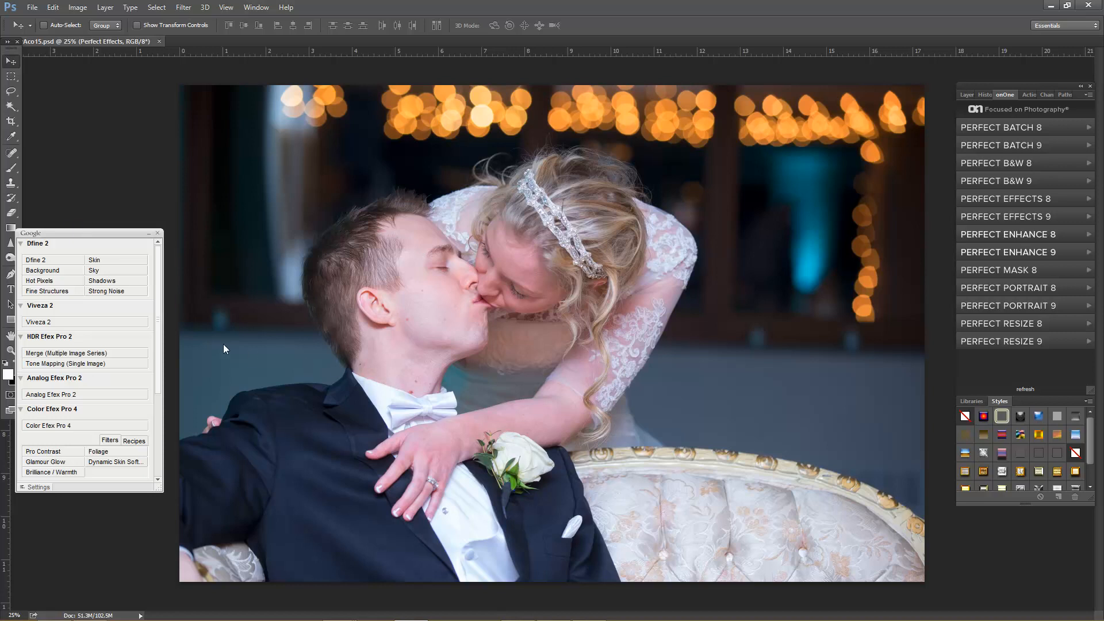
Inspect the dark background beside the bride's lace sleeve at 100% magnification with the Hand tool
{"action": "left_click_drag", "start_coordinate": [79, 233], "coordinate": [144, 208]}
{"action": "key", "text": "h"}
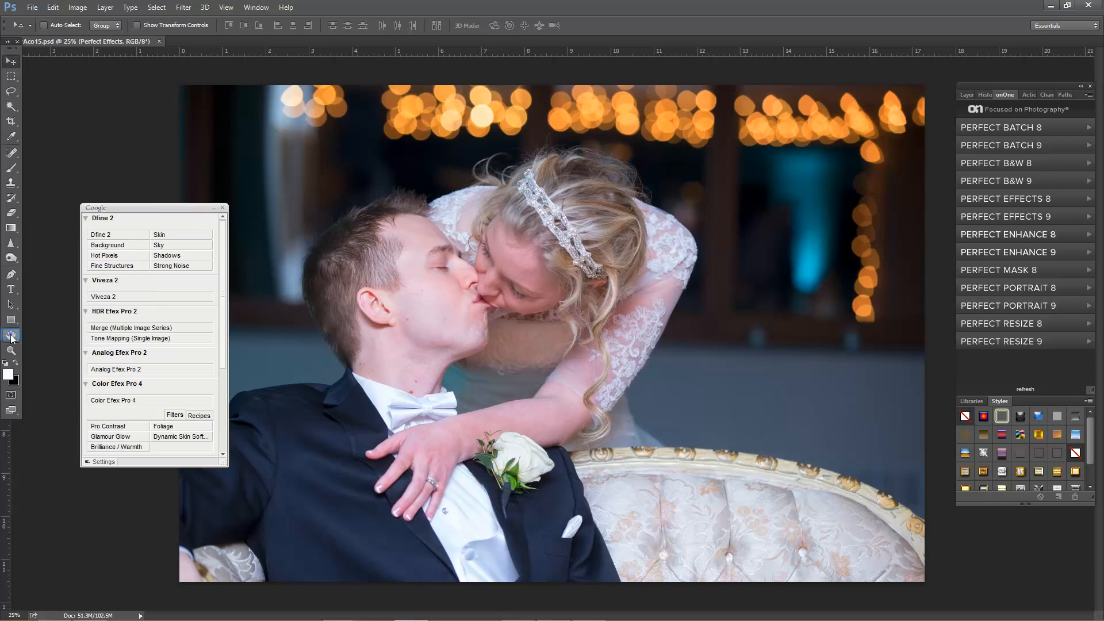
{"action": "left_click", "coordinate": [138, 25]}
{"action": "left_click_drag", "start_coordinate": [653, 276], "coordinate": [636, 188]}
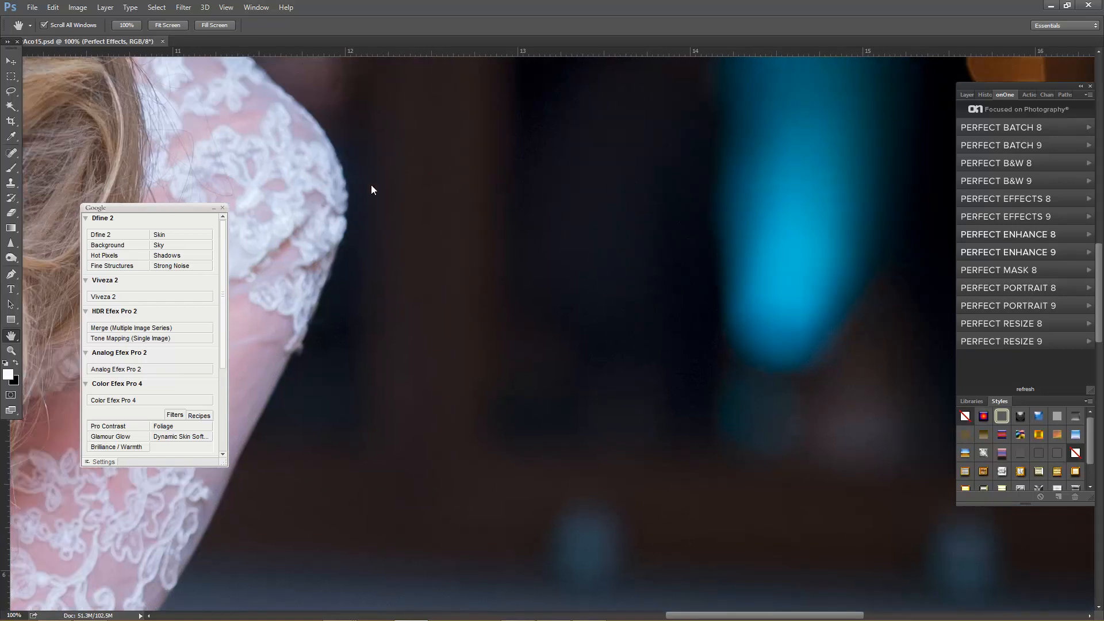
Apply Dfine 2 noise reduction to the photo with the Automatic method
{"action": "left_click", "coordinate": [162, 207]}
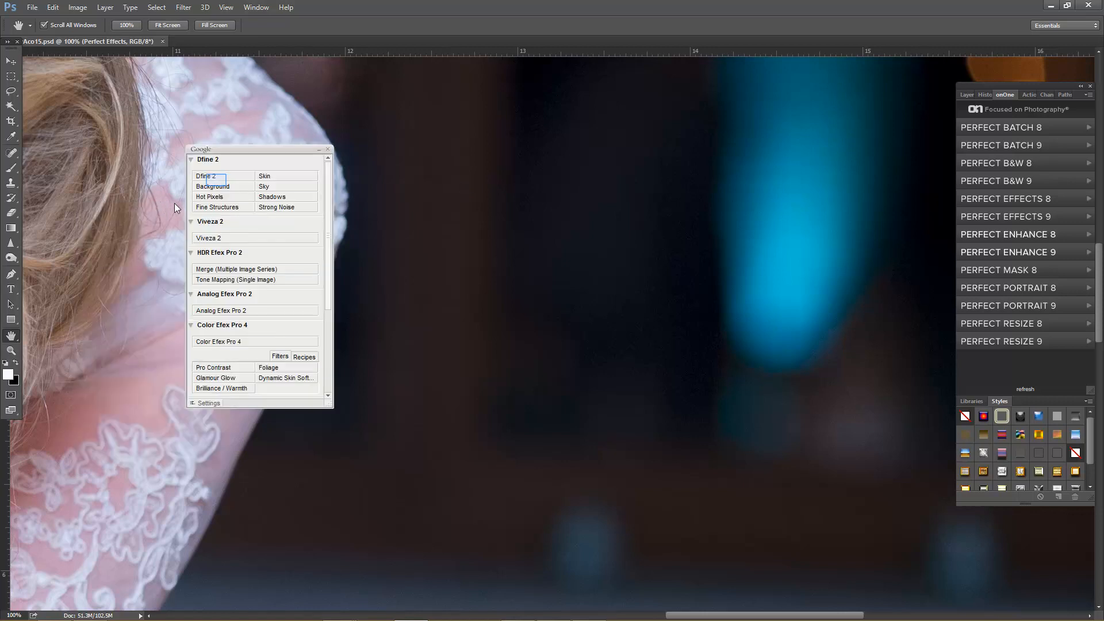
{"action": "left_click", "coordinate": [212, 176]}
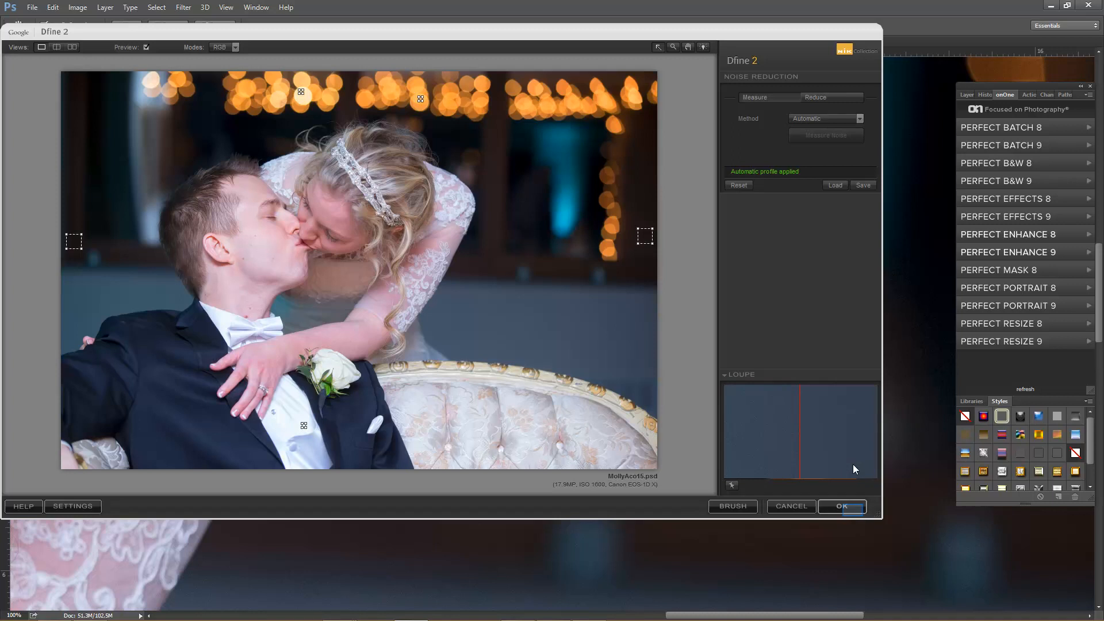
{"action": "left_click", "coordinate": [843, 506]}
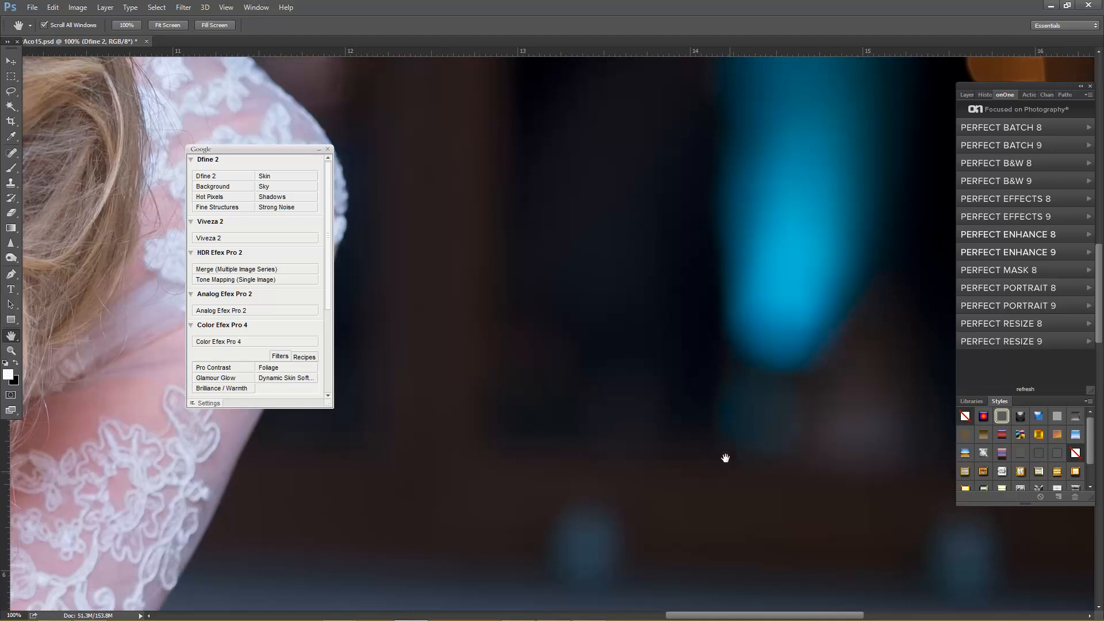
Compare the background with and without the Dfine 2 layer, and fit the whole photo on screen
{"action": "left_click_drag", "start_coordinate": [730, 458], "coordinate": [722, 377]}
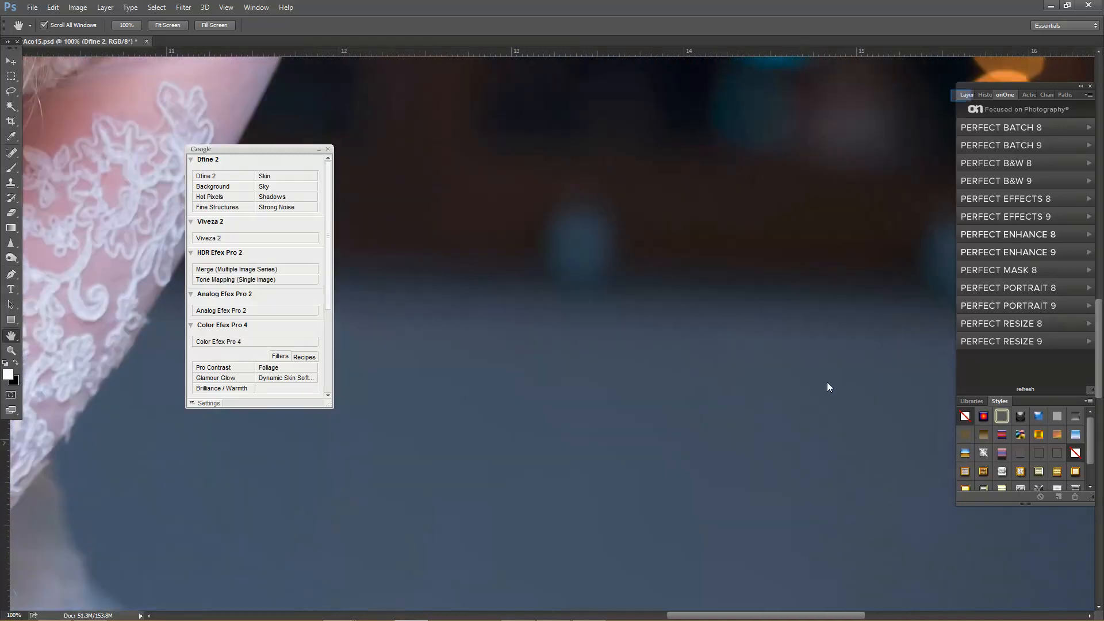
{"action": "left_click", "coordinate": [967, 94]}
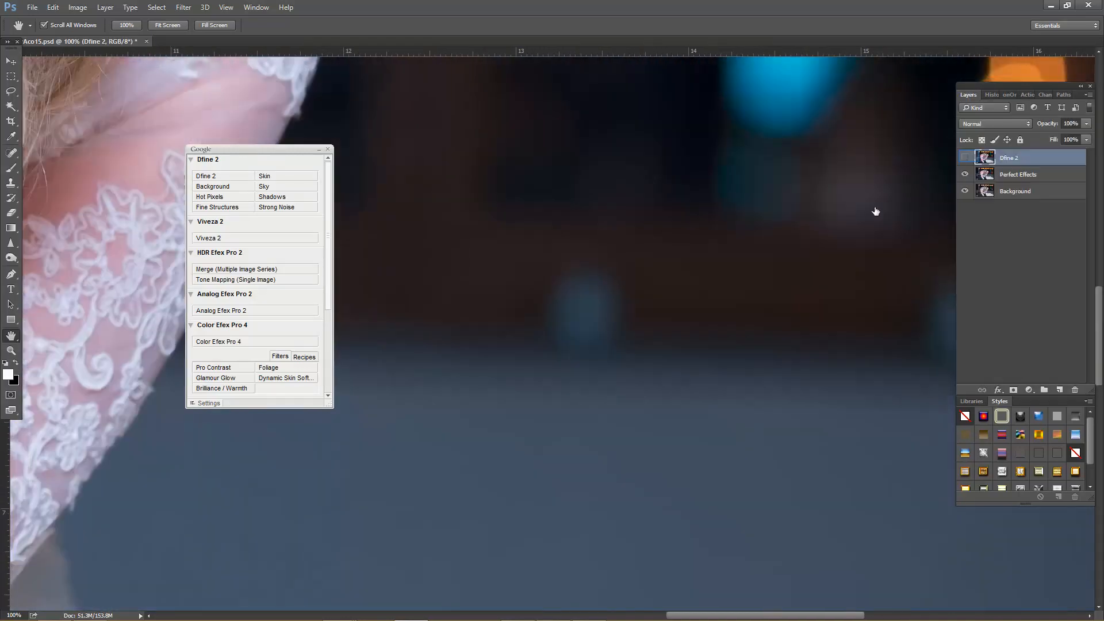
{"action": "left_click", "coordinate": [965, 157]}
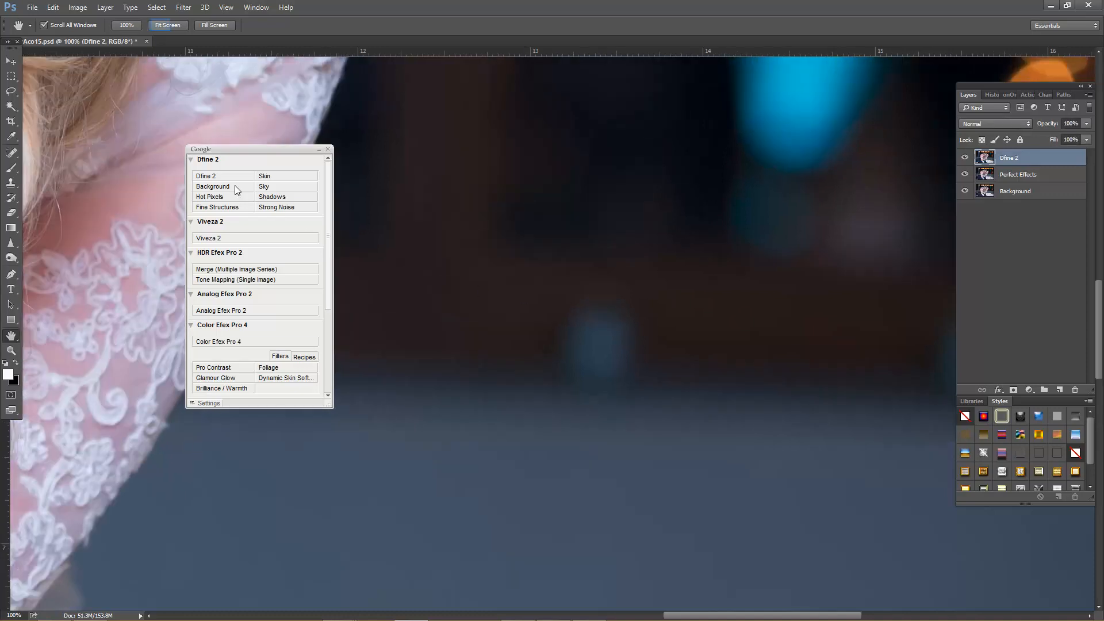
{"action": "left_click", "coordinate": [161, 26]}
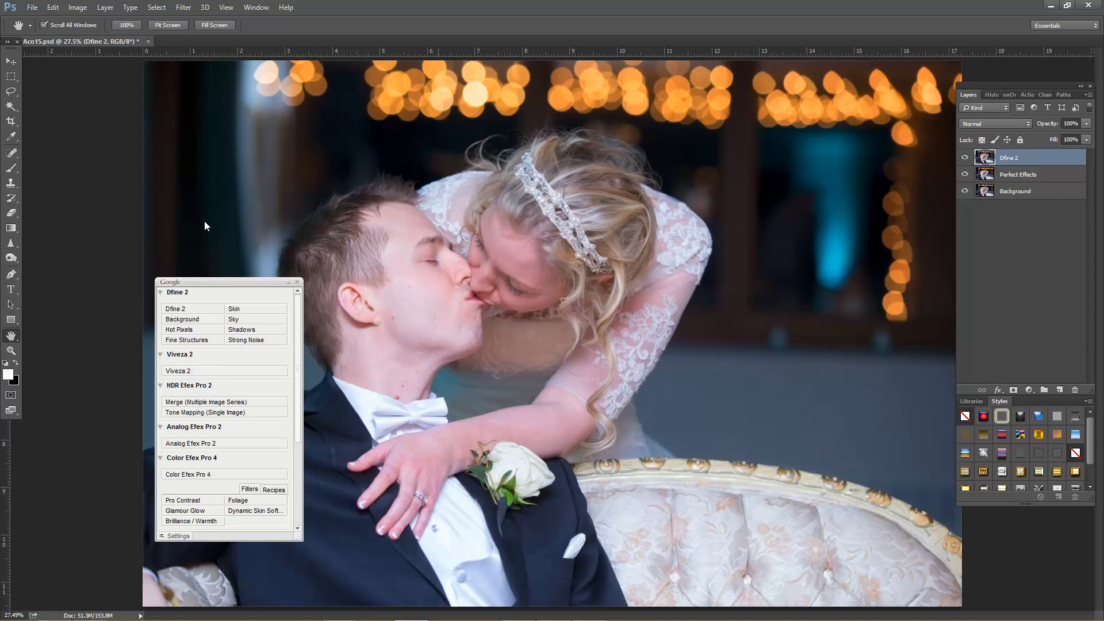
Start Viveza 2 and darken the window area beside the blue light with a brightness-reducing control point
{"action": "left_click", "coordinate": [202, 372]}
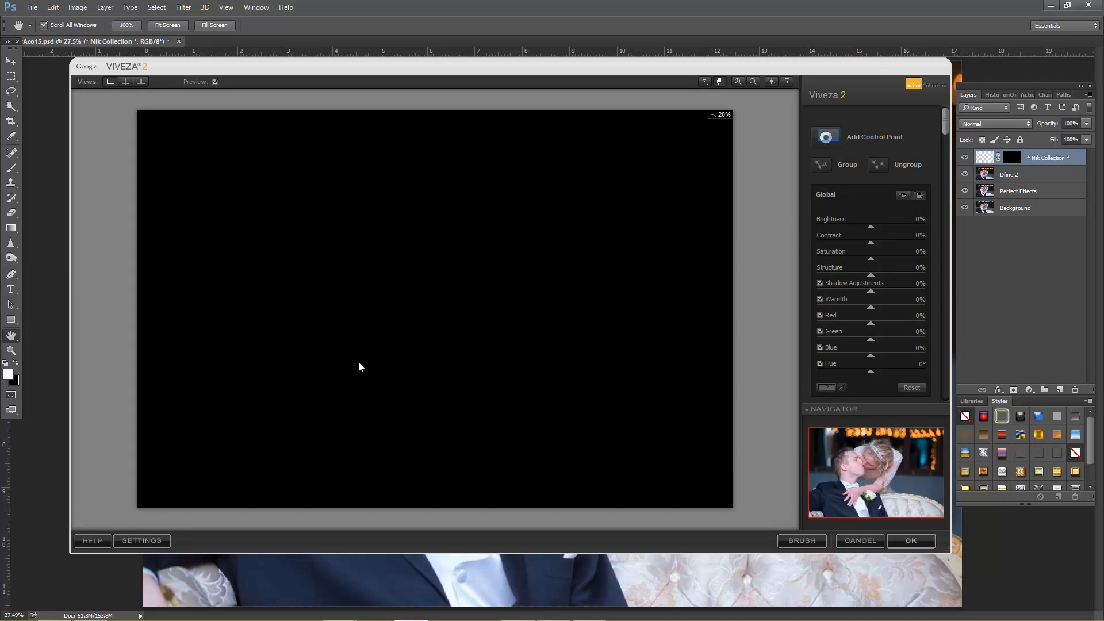
{"action": "left_click", "coordinate": [829, 139]}
{"action": "left_click", "coordinate": [627, 216]}
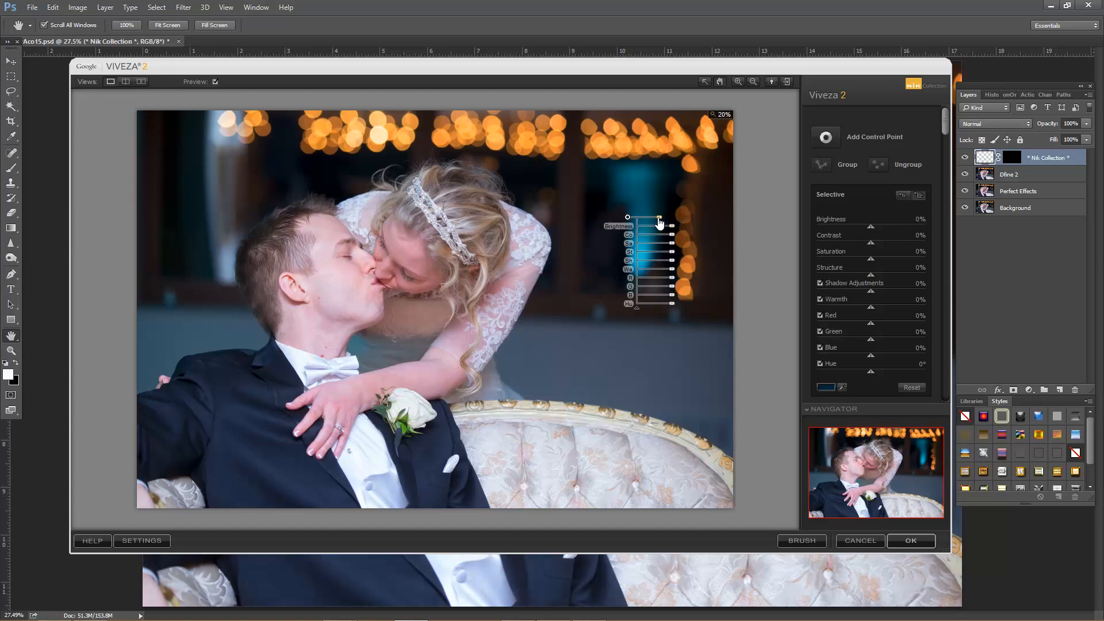
{"action": "left_click_drag", "start_coordinate": [673, 231], "coordinate": [657, 233]}
Add a control point on the blue-grey wall above the sofa and set its brightness to -65%
{"action": "left_click", "coordinate": [827, 137]}
{"action": "left_click", "coordinate": [635, 367]}
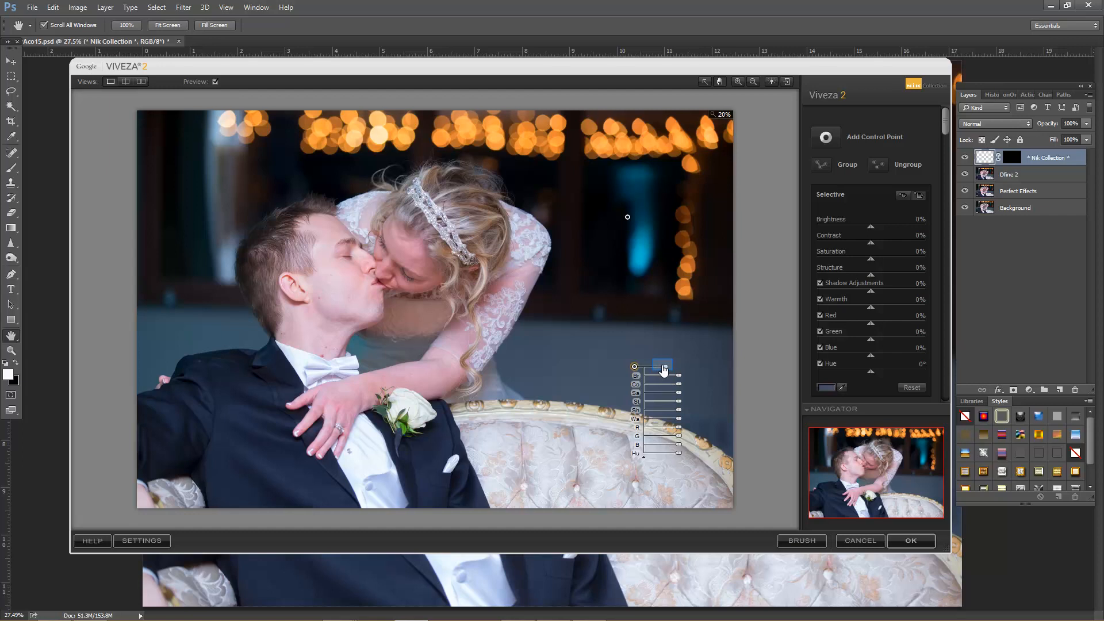
{"action": "left_click_drag", "start_coordinate": [678, 376], "coordinate": [663, 380]}
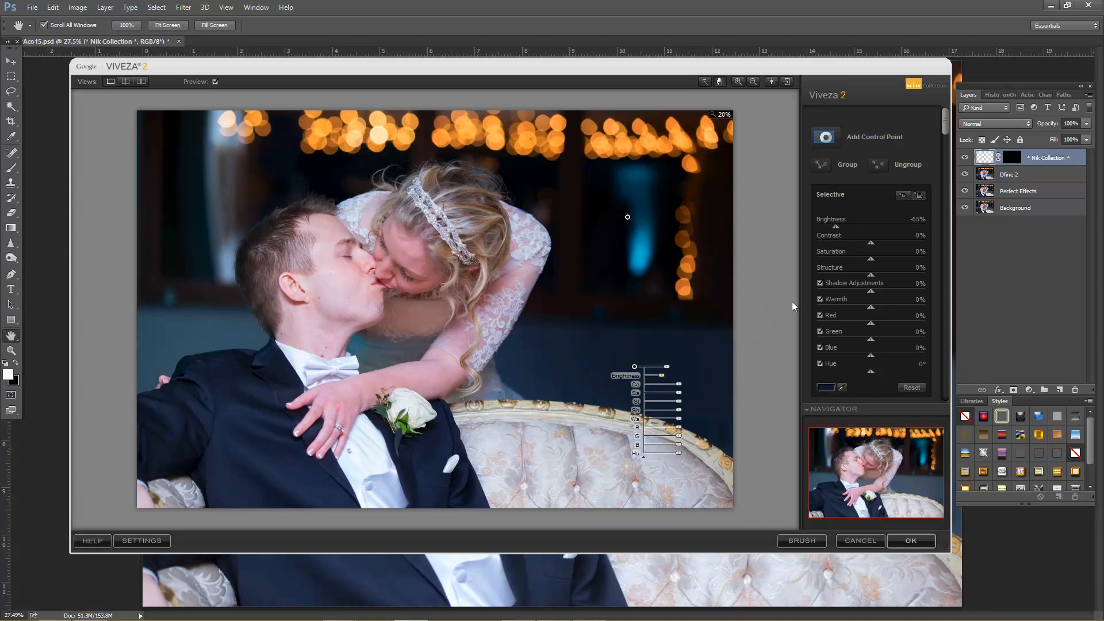
Add control points on the dark window at the photo's left edge and the wall below it, with brightness -54% and -61%
{"action": "left_click", "coordinate": [825, 137]}
{"action": "left_click", "coordinate": [174, 225]}
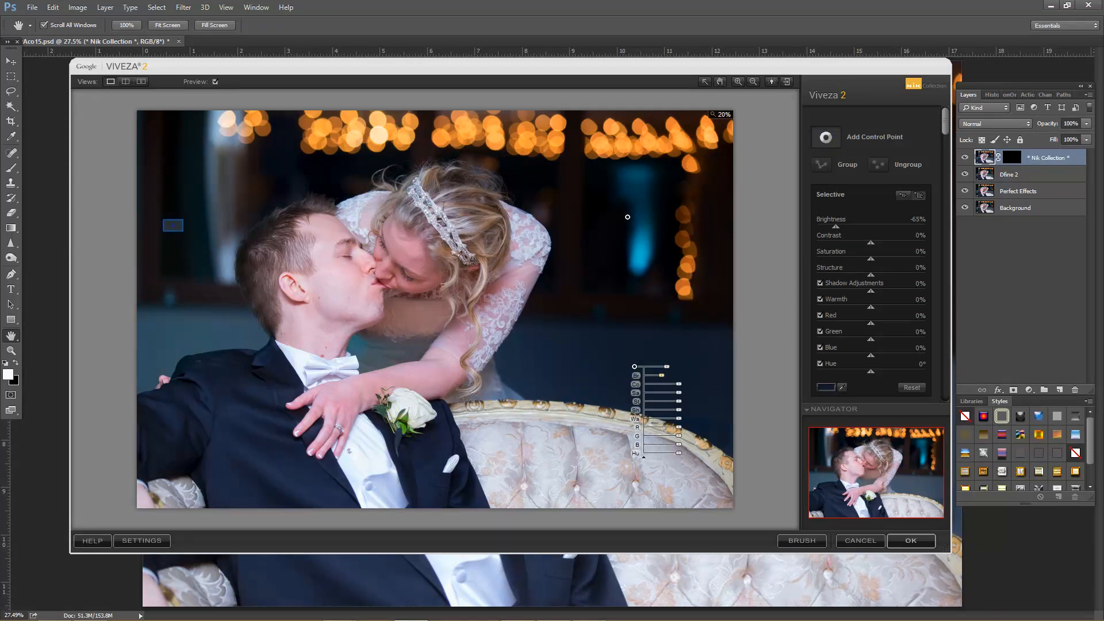
{"action": "left_click_drag", "start_coordinate": [208, 233], "coordinate": [202, 234]}
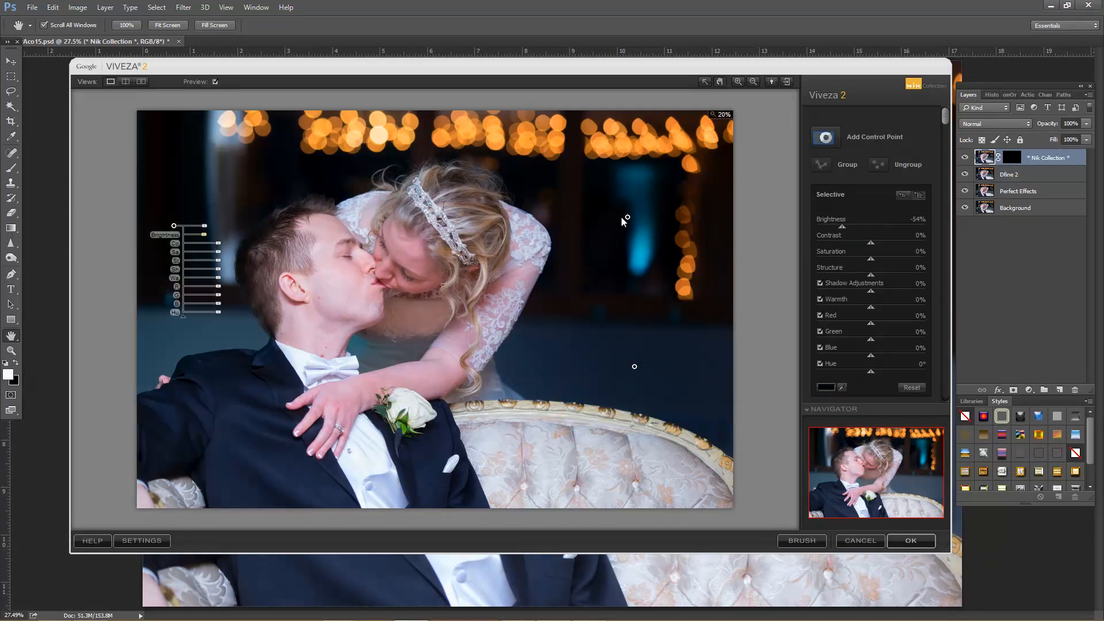
{"action": "left_click", "coordinate": [825, 138]}
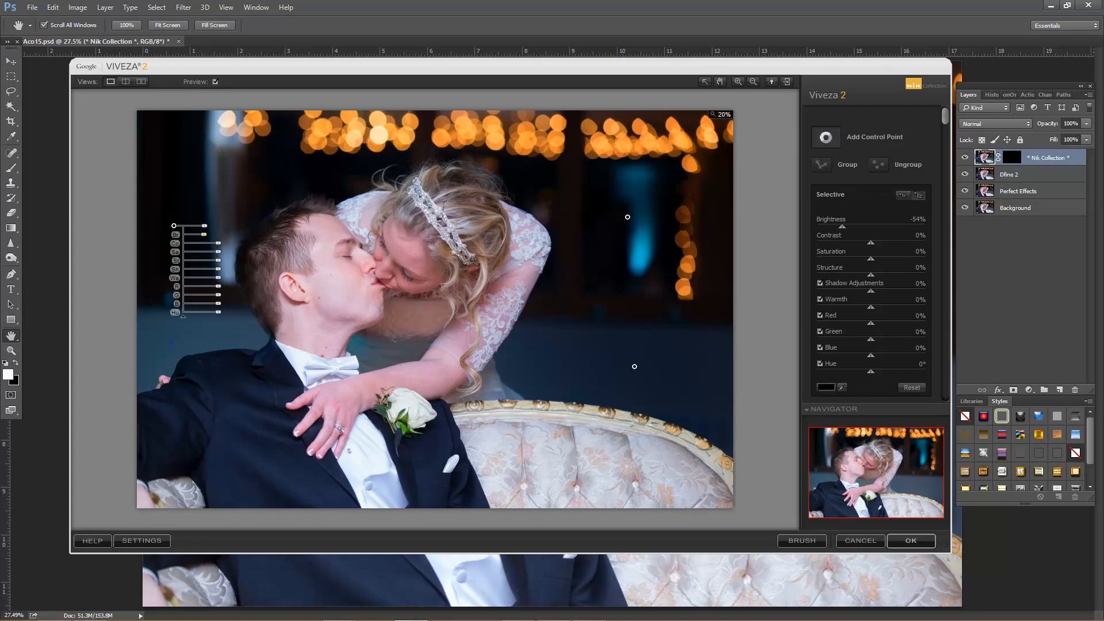
{"action": "left_click", "coordinate": [172, 343]}
{"action": "left_click_drag", "start_coordinate": [219, 359], "coordinate": [204, 360]}
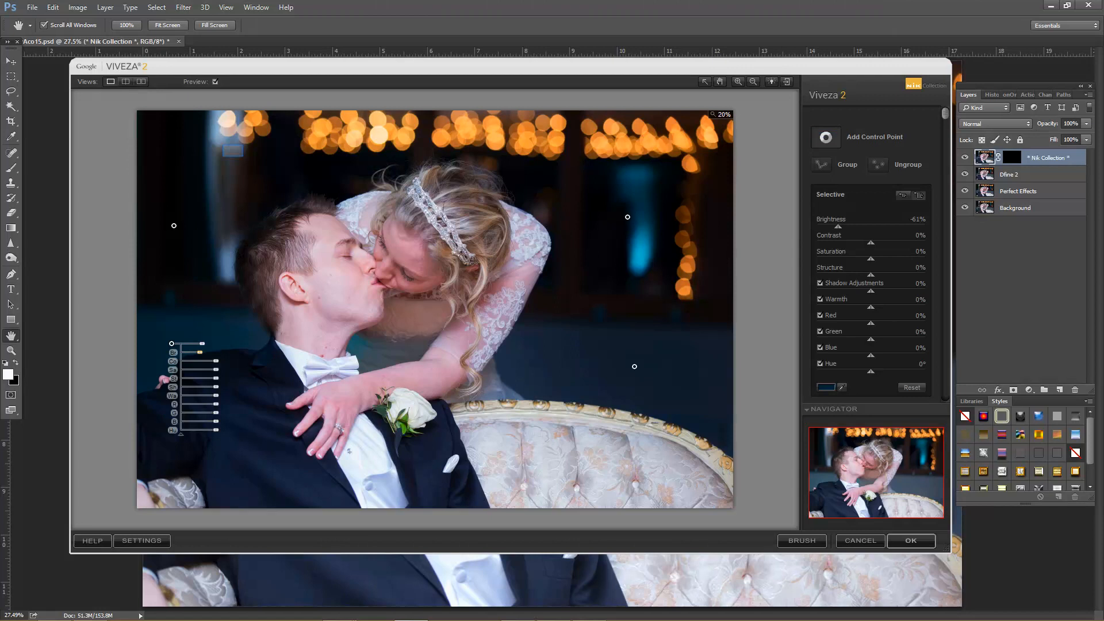
Darken the bright window strip above the groom's head with a control point at -76% brightness and apply Viveza 2
{"action": "left_click", "coordinate": [233, 150]}
{"action": "left_click_drag", "start_coordinate": [280, 165], "coordinate": [260, 161]}
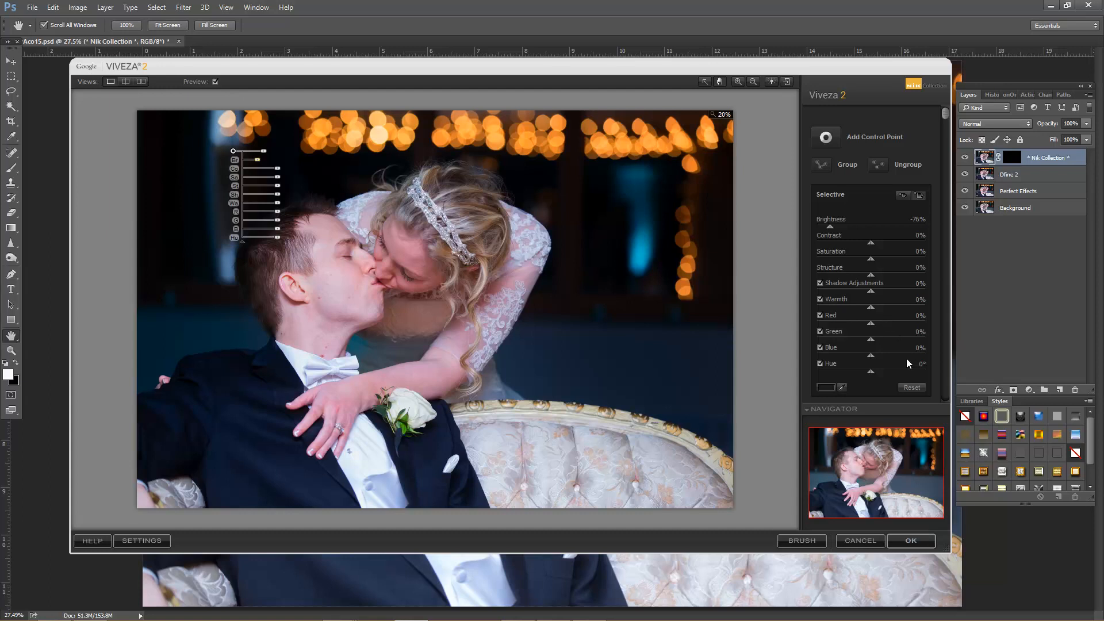
{"action": "left_click", "coordinate": [919, 540]}
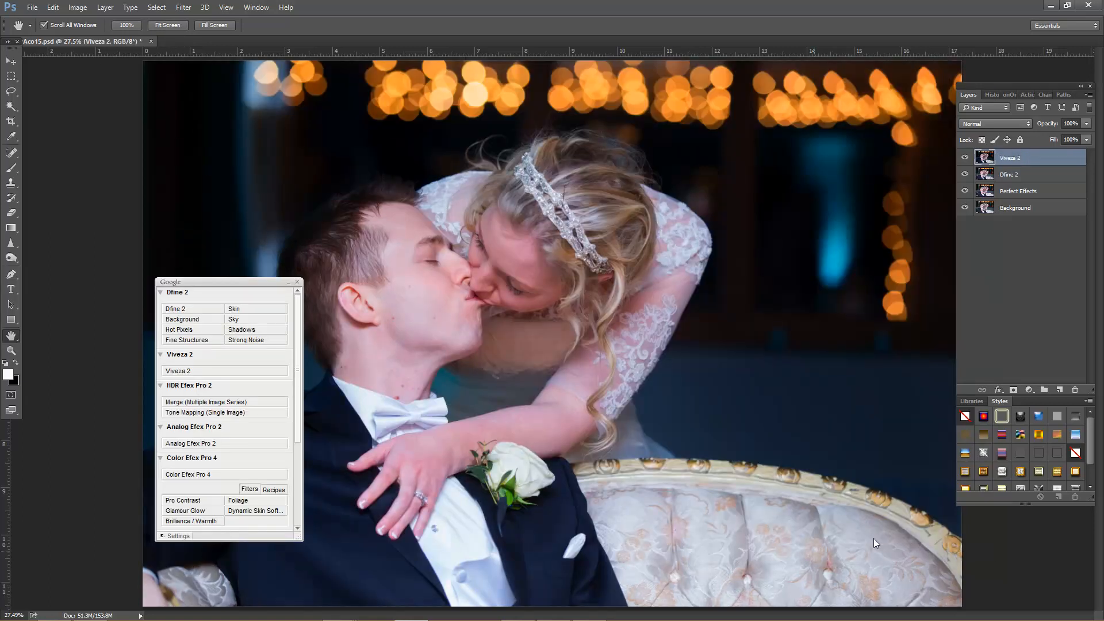
Save the layered photo as a new PSD whose file name ends in Aco15r2
{"action": "key", "text": "alt"}
{"action": "left_click", "coordinate": [33, 7]}
{"action": "left_click", "coordinate": [53, 132]}
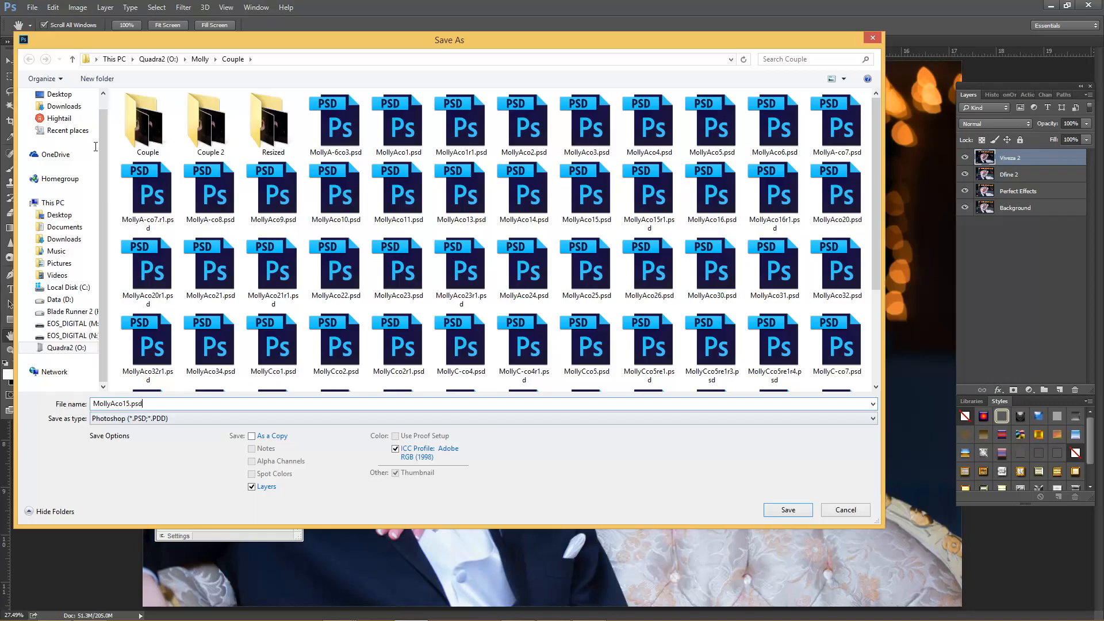
{"action": "left_click_drag", "start_coordinate": [150, 403], "coordinate": [129, 402]}
{"action": "type", "text": "r"}
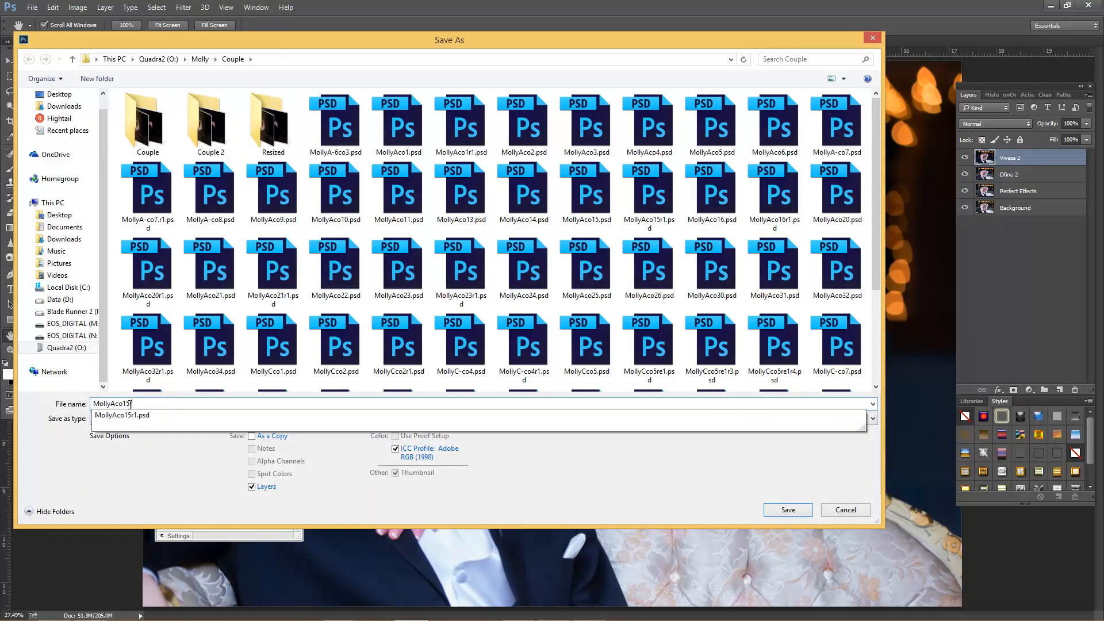
{"action": "type", "text": "2"}
{"action": "key", "text": "Return"}
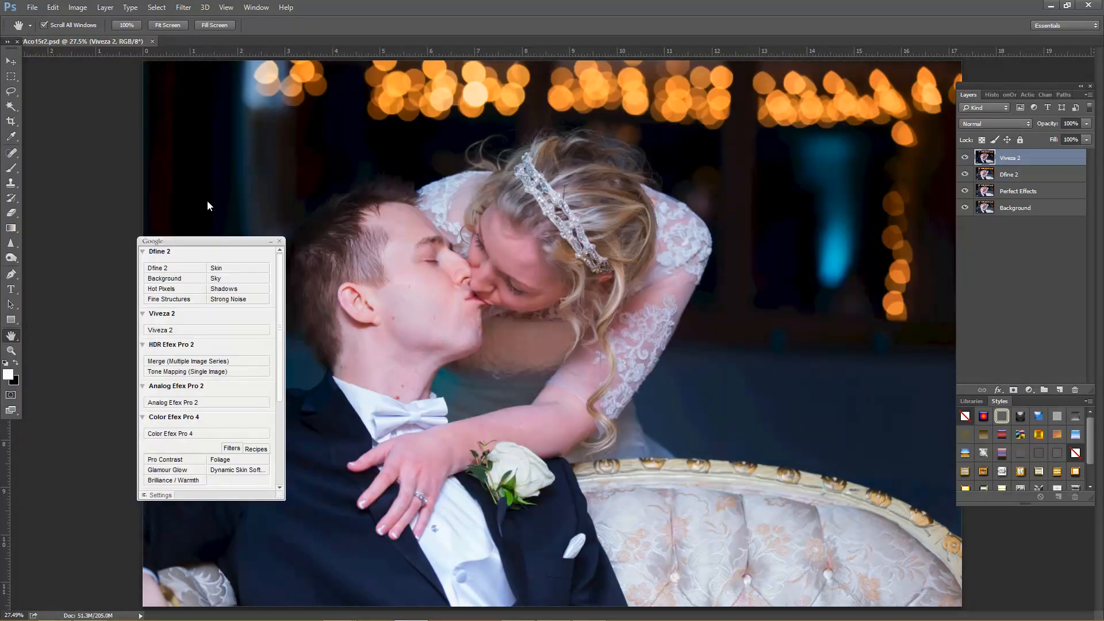
Move the Nik Collection palette away from the couple and start Silver Efex Pro 2 on the Viveza 2 result
{"action": "left_click_drag", "start_coordinate": [232, 240], "coordinate": [174, 153]}
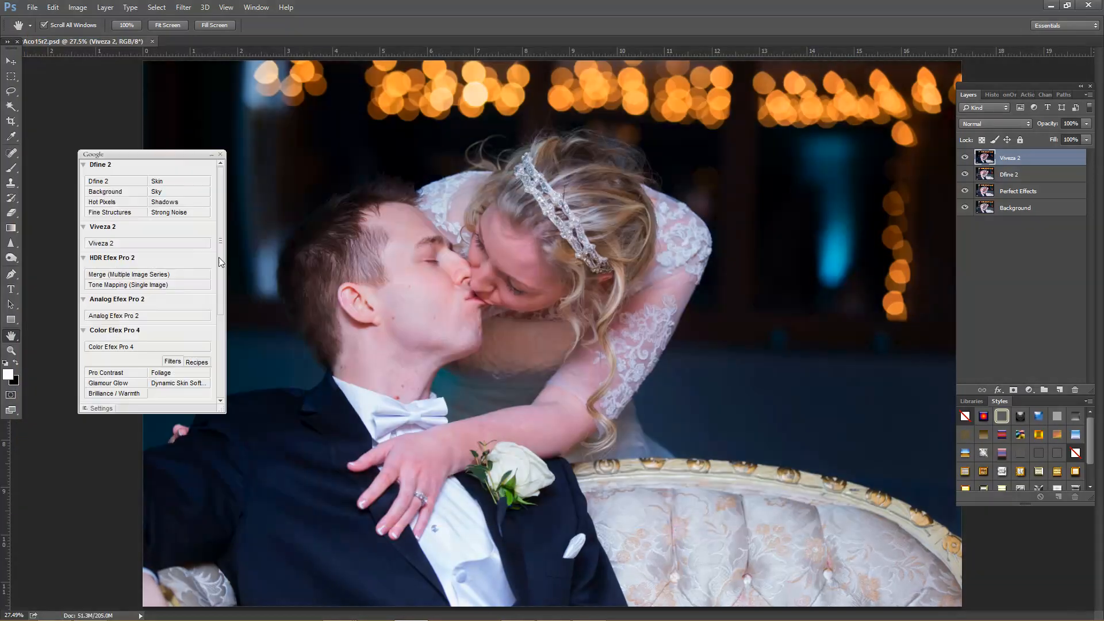
{"action": "left_click_drag", "start_coordinate": [218, 257], "coordinate": [217, 352]}
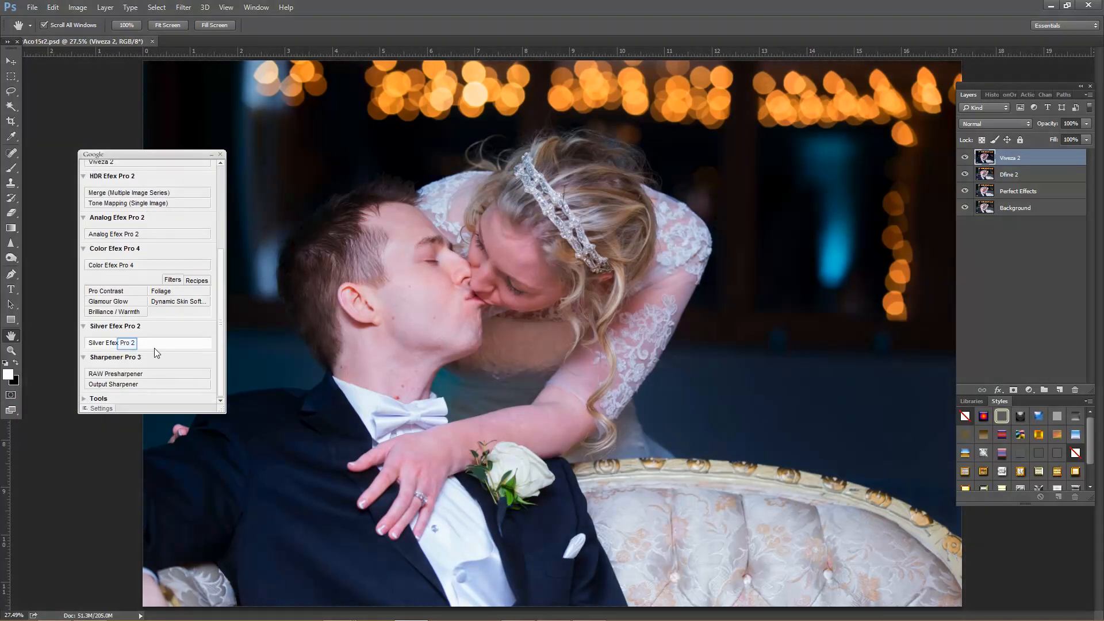
{"action": "left_click", "coordinate": [128, 343]}
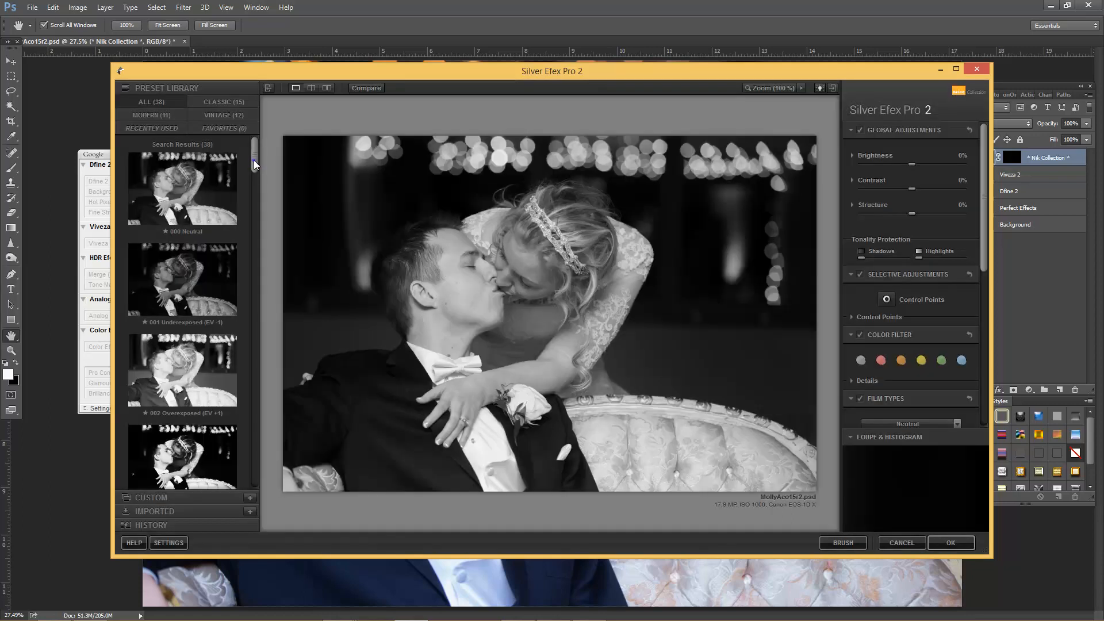
Try several black-and-white presets, including 003 High Contrast (harsh), 006 High Structure (smooth), 019 Fine Art Process and 027 Soft Sepia
{"action": "scroll", "coordinate": [189, 194], "scroll_direction": "down", "scroll_amount": 3}
{"action": "left_click", "coordinate": [170, 289]}
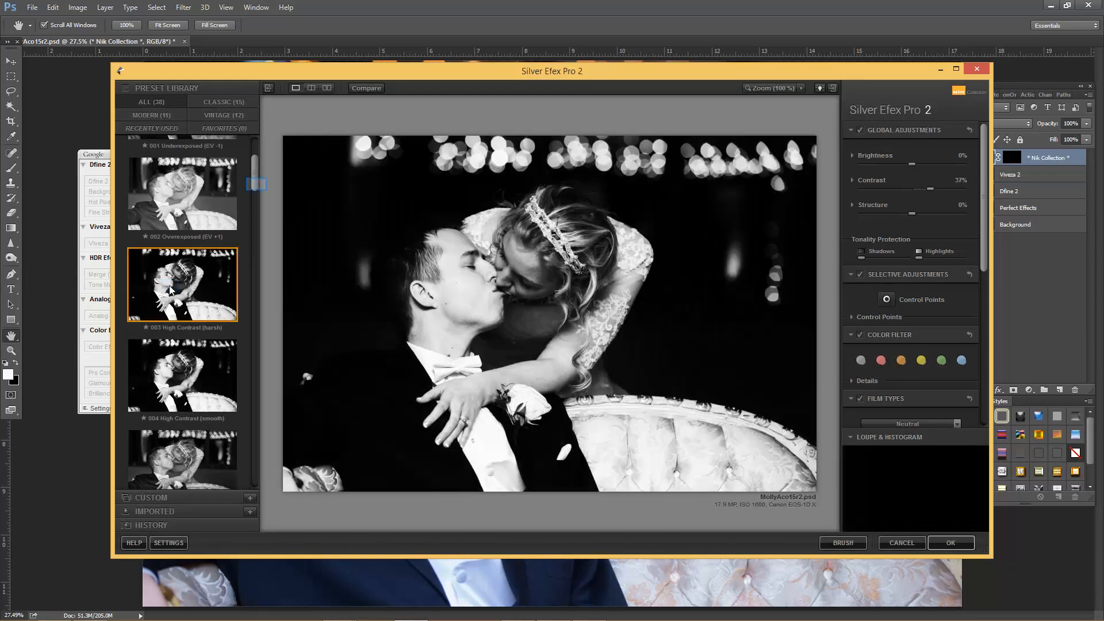
{"action": "scroll", "coordinate": [254, 208], "scroll_direction": "down", "scroll_amount": 3}
{"action": "left_click", "coordinate": [234, 221]}
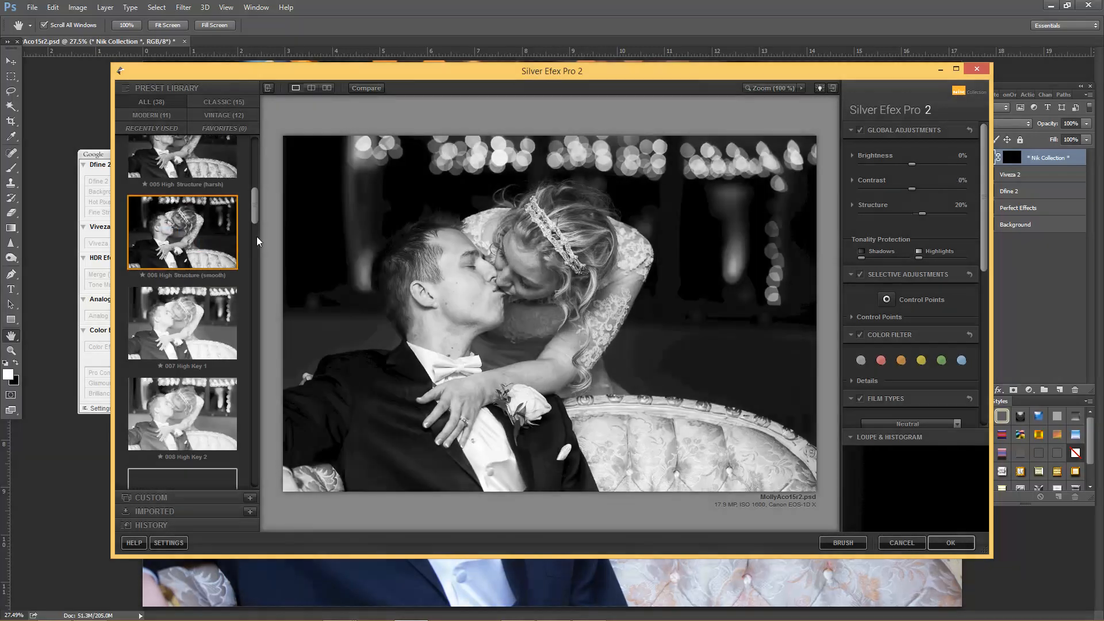
{"action": "scroll", "coordinate": [254, 241], "scroll_direction": "down", "scroll_amount": 10}
{"action": "left_click", "coordinate": [182, 172]}
{"action": "scroll", "coordinate": [212, 266], "scroll_direction": "down", "scroll_amount": 2}
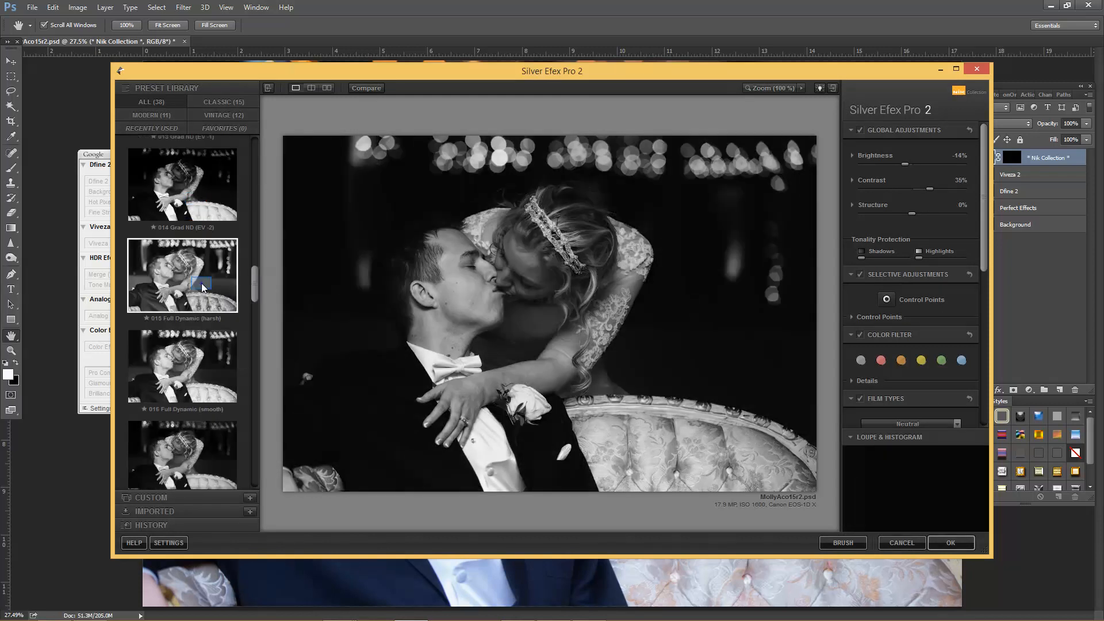
{"action": "left_click", "coordinate": [202, 287]}
{"action": "scroll", "coordinate": [256, 301], "scroll_direction": "down", "scroll_amount": 5}
{"action": "left_click", "coordinate": [190, 327]}
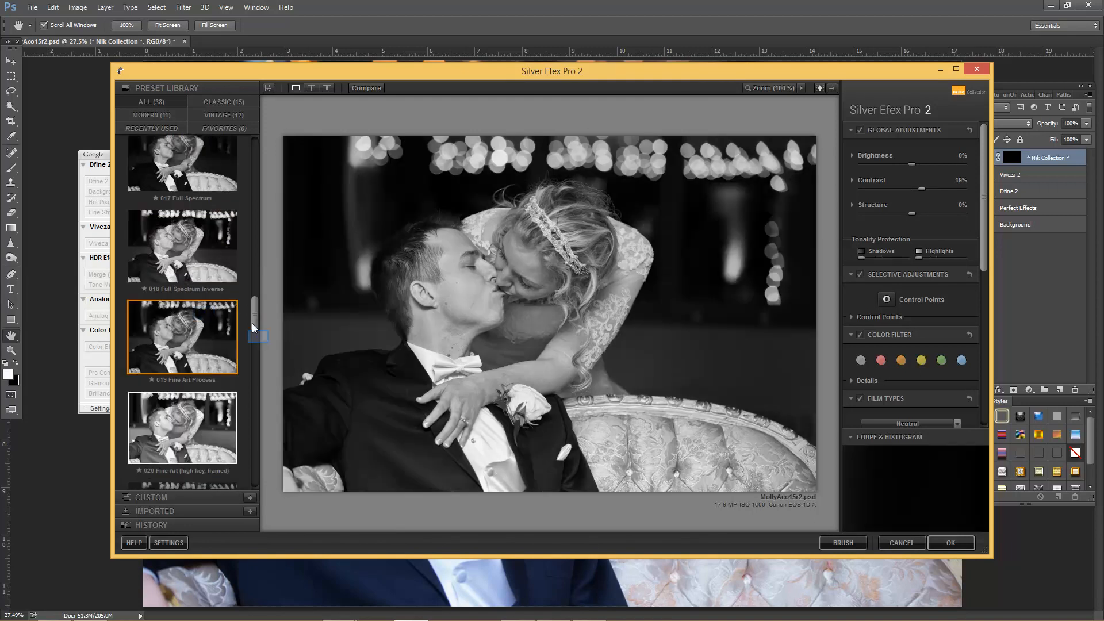
{"action": "scroll", "coordinate": [222, 344], "scroll_direction": "down", "scroll_amount": 5}
{"action": "left_click", "coordinate": [208, 372]}
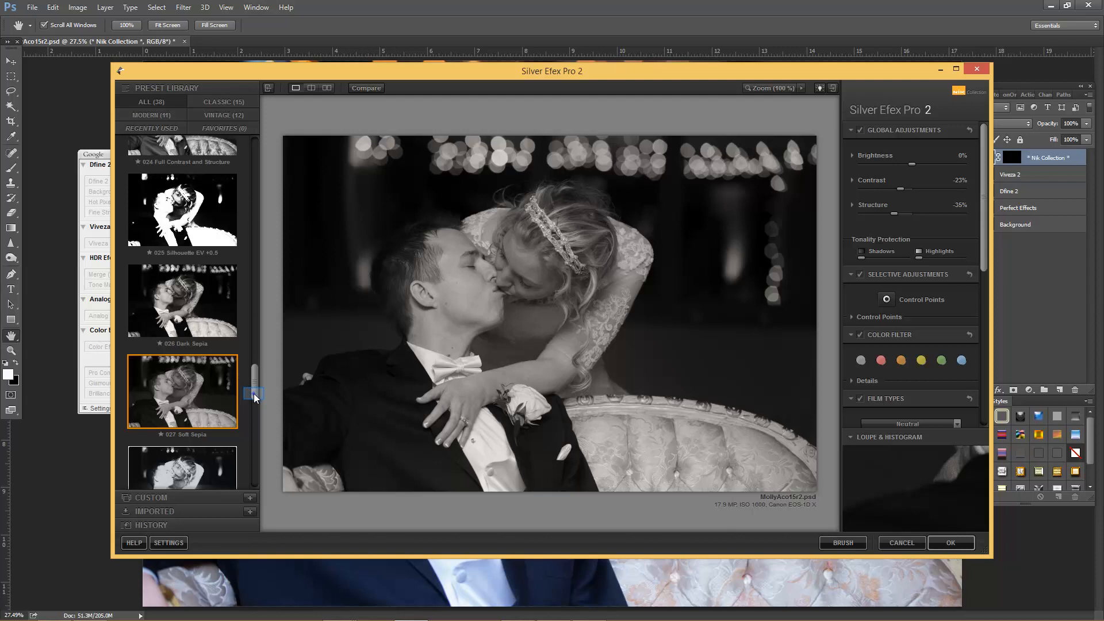
Try the 002 Overexposed (EV +1) preset and look through the available film types
{"action": "scroll", "coordinate": [255, 396], "scroll_direction": "up", "scroll_amount": 10}
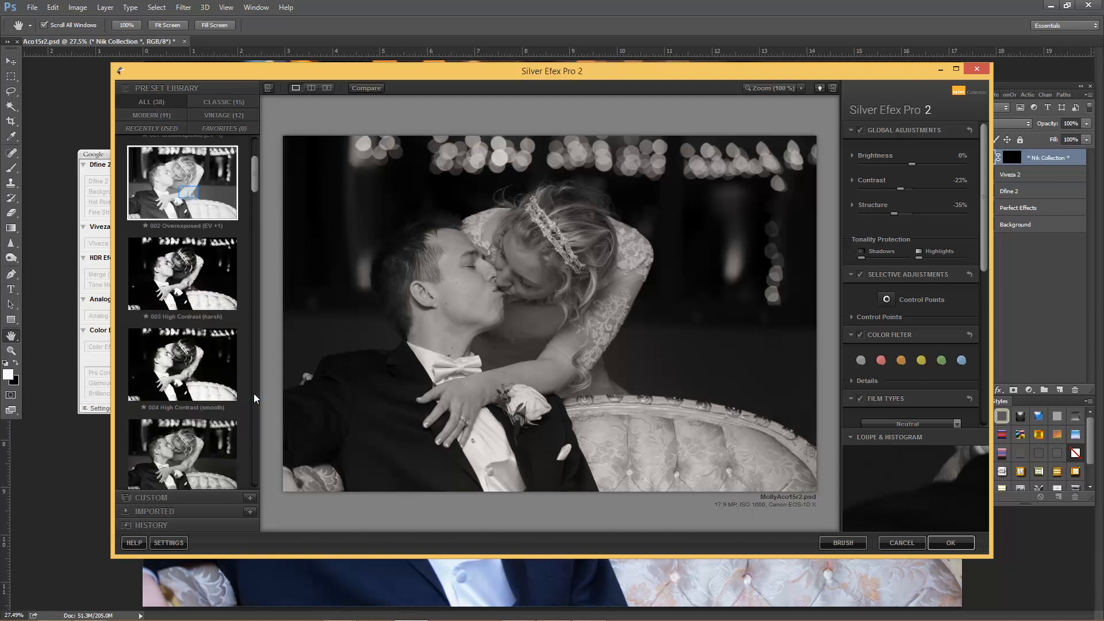
{"action": "left_click", "coordinate": [188, 192]}
{"action": "left_click_drag", "start_coordinate": [982, 230], "coordinate": [985, 302]}
{"action": "left_click", "coordinate": [955, 271]}
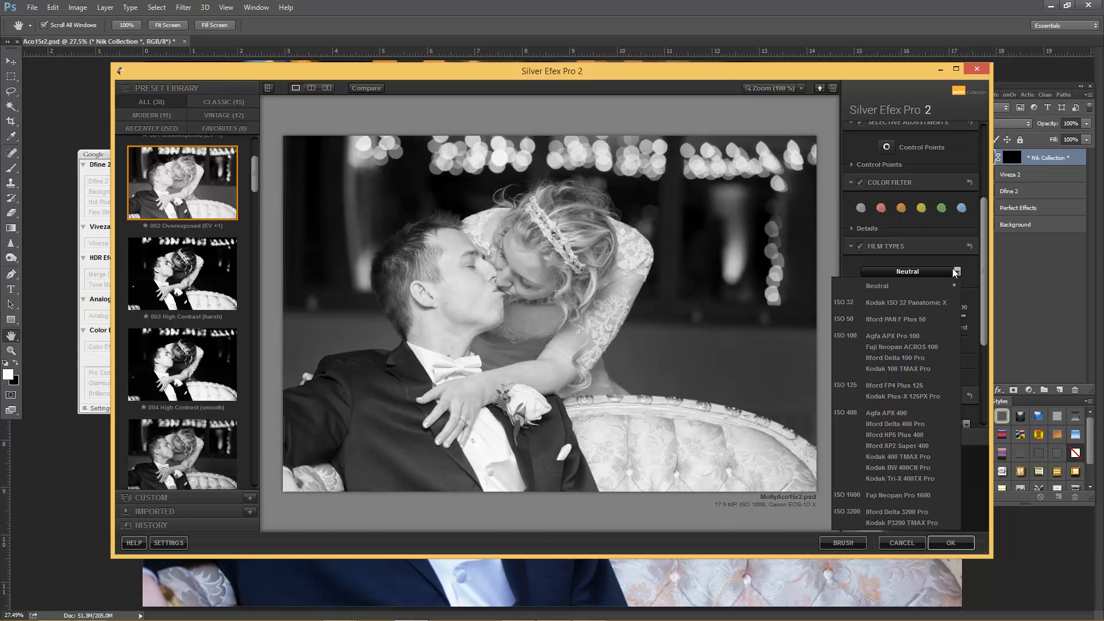
{"action": "left_click", "coordinate": [957, 272]}
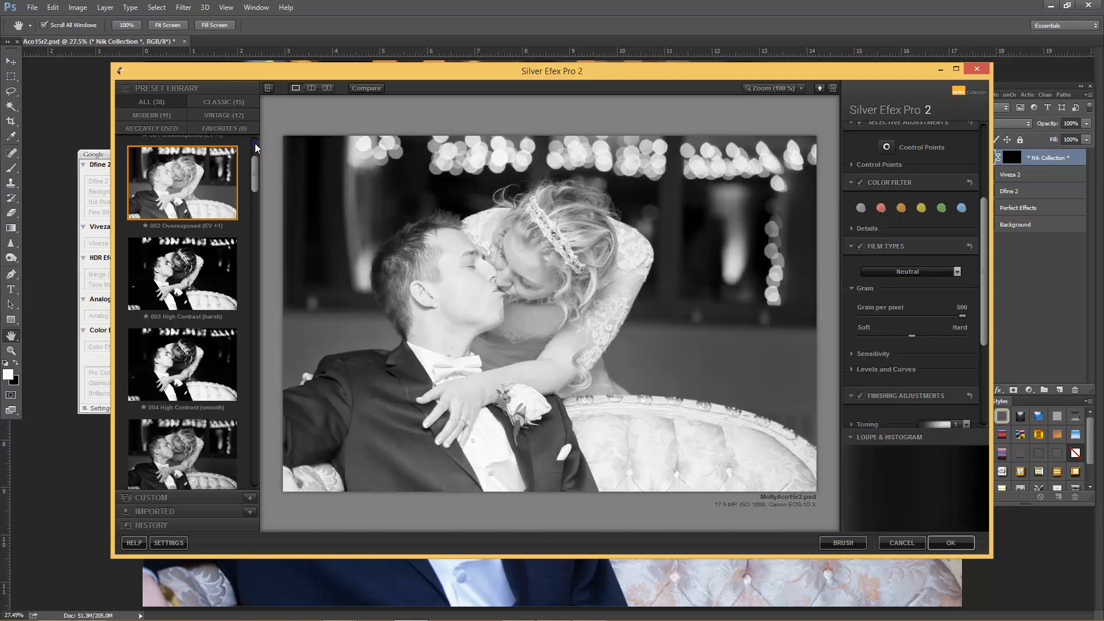
Apply the 000 Neutral preset and preview the toning choices without picking one
{"action": "scroll", "coordinate": [209, 180], "scroll_direction": "up", "scroll_amount": 3}
{"action": "left_click", "coordinate": [210, 179]}
{"action": "scroll", "coordinate": [985, 308], "scroll_direction": "down", "scroll_amount": 3}
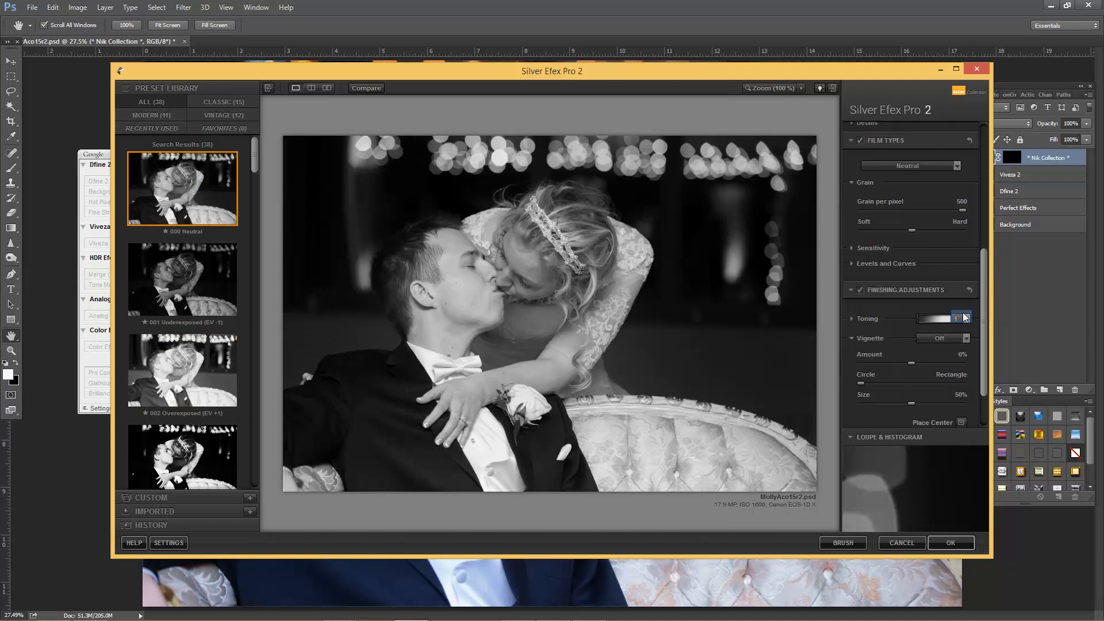
{"action": "left_click", "coordinate": [965, 318]}
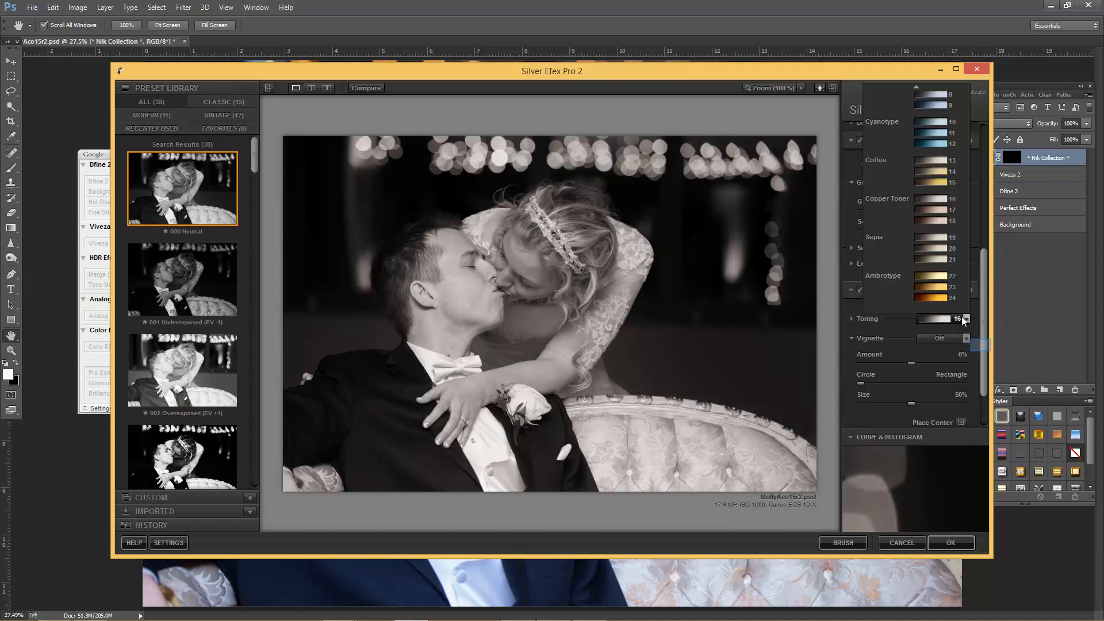
{"action": "left_click", "coordinate": [981, 344]}
{"action": "scroll", "coordinate": [982, 379], "scroll_direction": "down", "scroll_amount": 2}
Burn the image edges with an All Edges (Soft) option and preview the image borders while leaving them off
{"action": "left_click", "coordinate": [967, 387]}
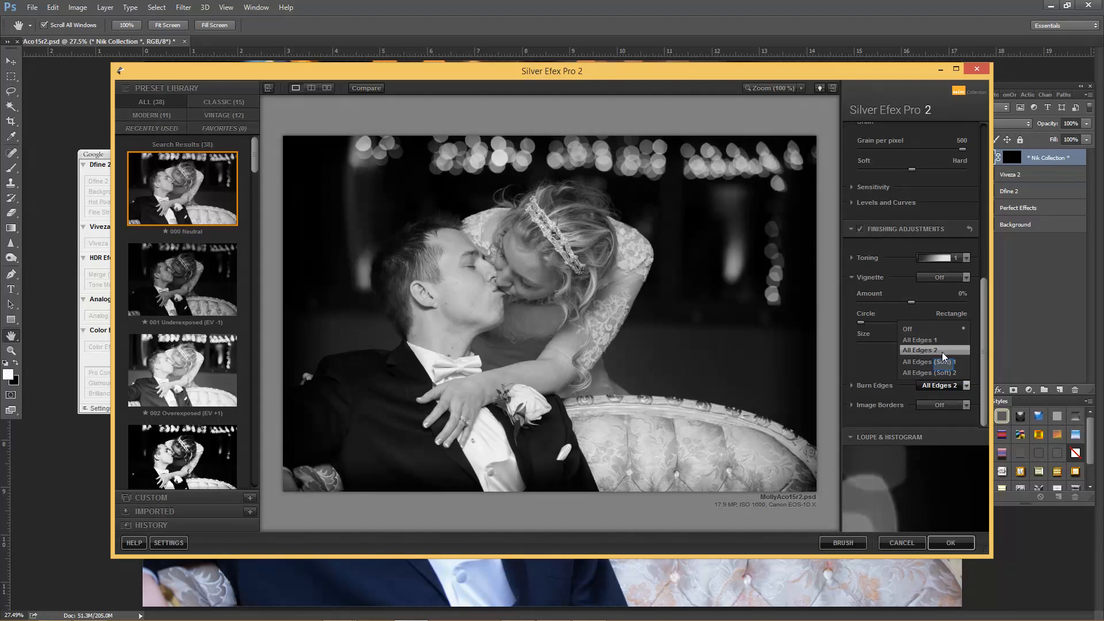
{"action": "left_click", "coordinate": [943, 365]}
{"action": "left_click", "coordinate": [967, 406]}
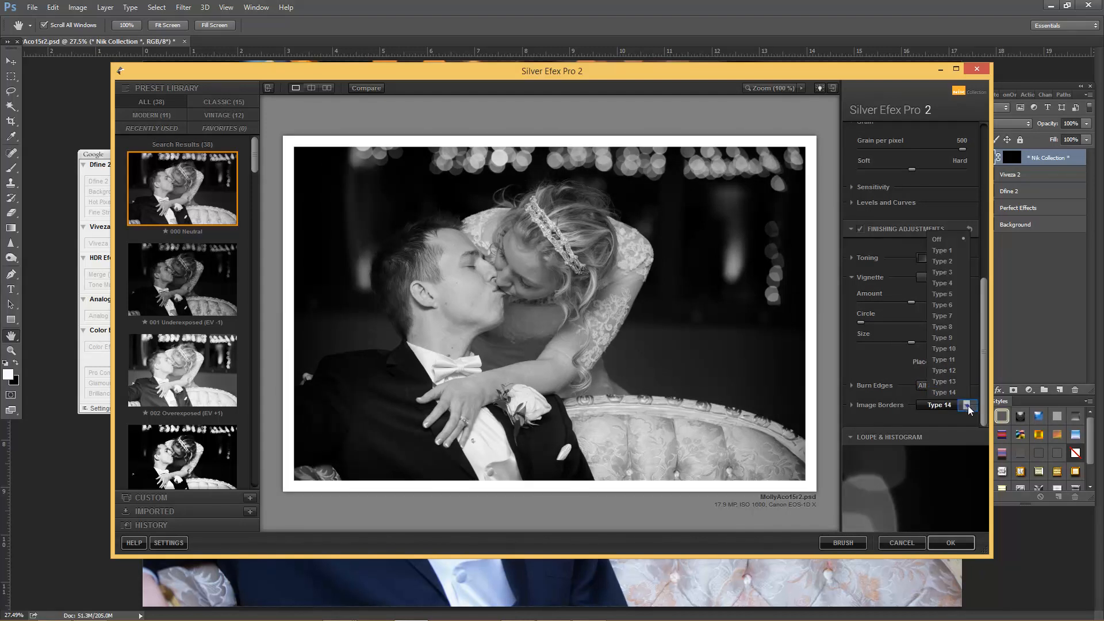
{"action": "left_click", "coordinate": [969, 408]}
Add the Black Frame 1 vignette to the black-and-white image
{"action": "left_click_drag", "start_coordinate": [982, 378], "coordinate": [986, 353]}
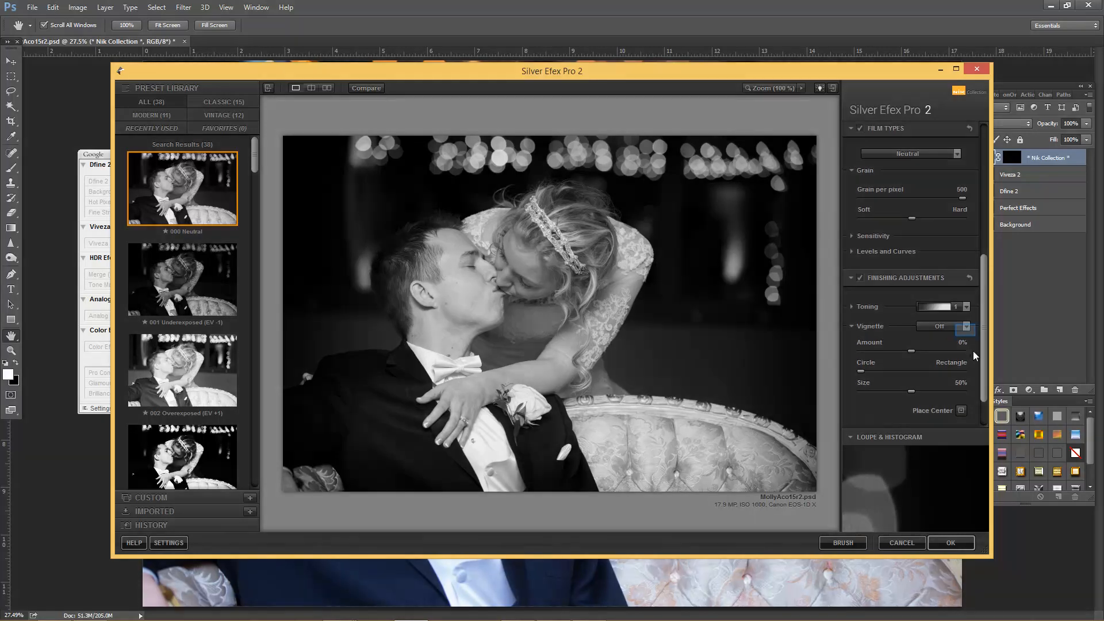
{"action": "left_click", "coordinate": [966, 326]}
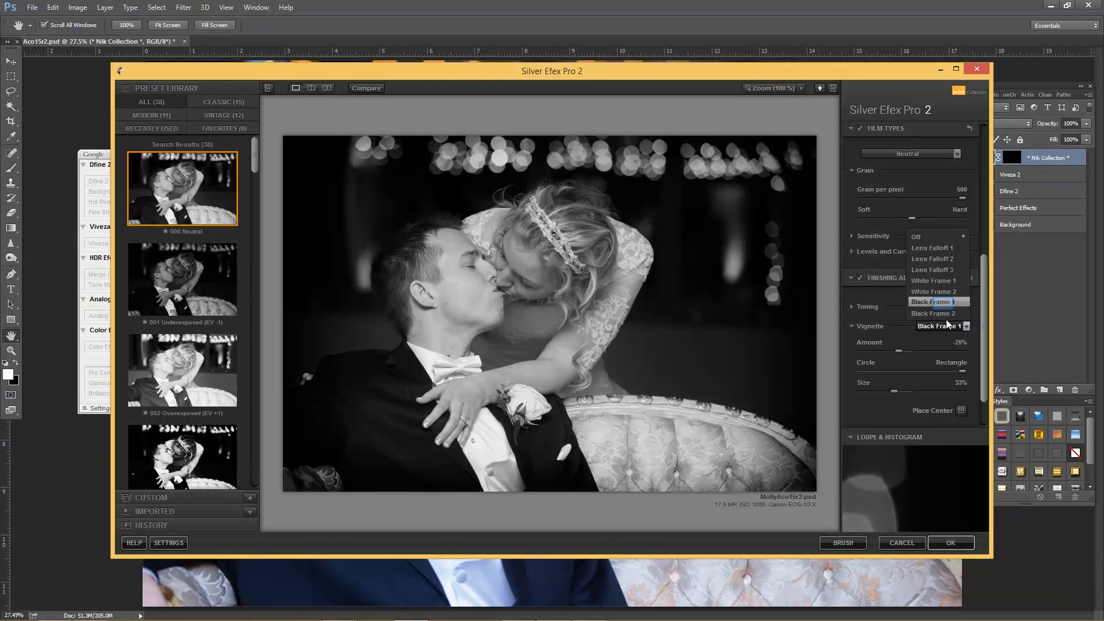
{"action": "left_click", "coordinate": [943, 303]}
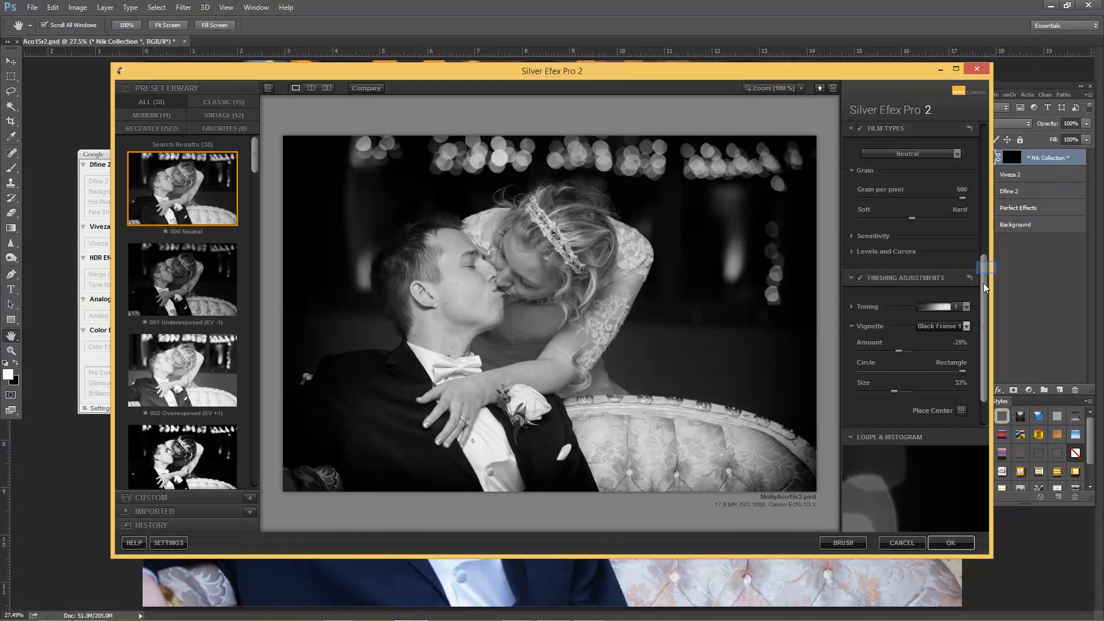
Set structure to 2% and contrast to 10%, and apply the Silver Efex Pro 2 conversion
{"action": "left_click_drag", "start_coordinate": [987, 271], "coordinate": [912, 164]}
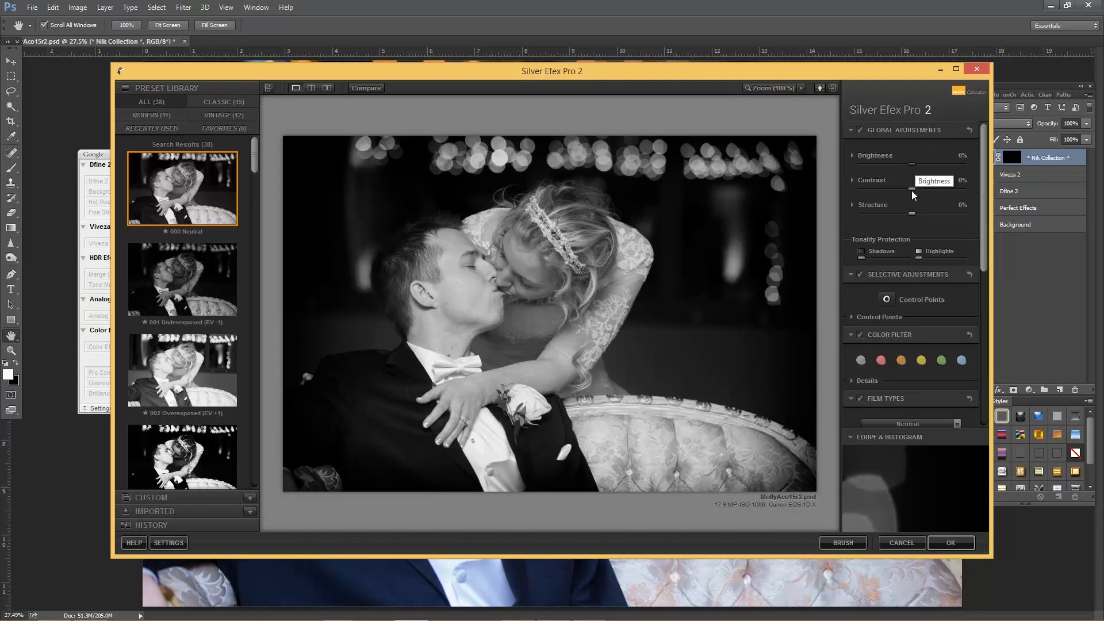
{"action": "left_click_drag", "start_coordinate": [912, 213], "coordinate": [919, 188]}
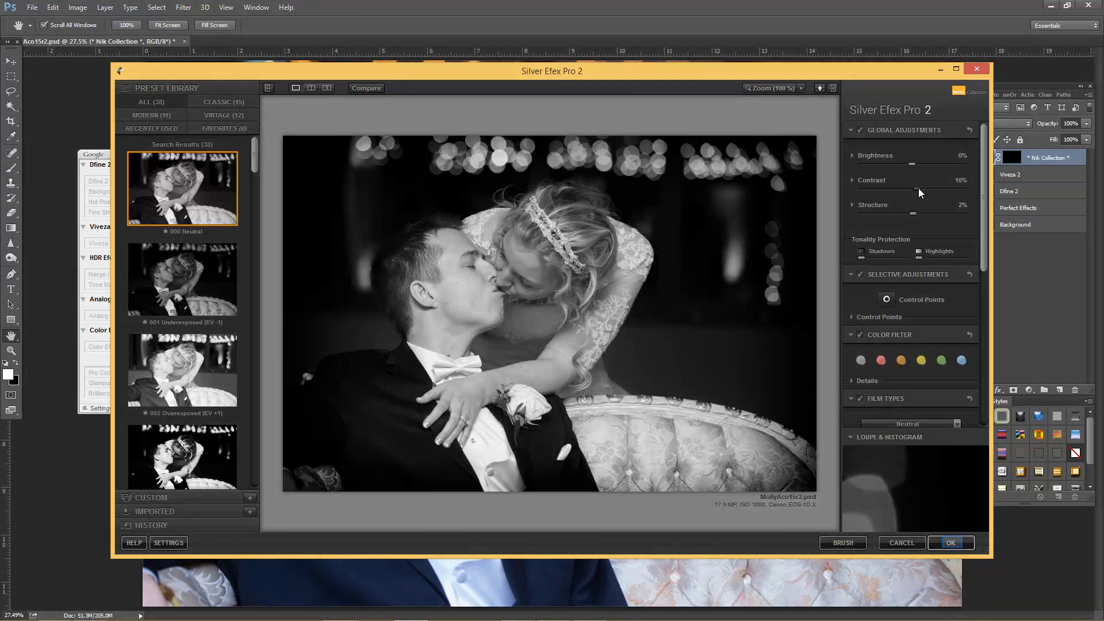
{"action": "left_click", "coordinate": [950, 543]}
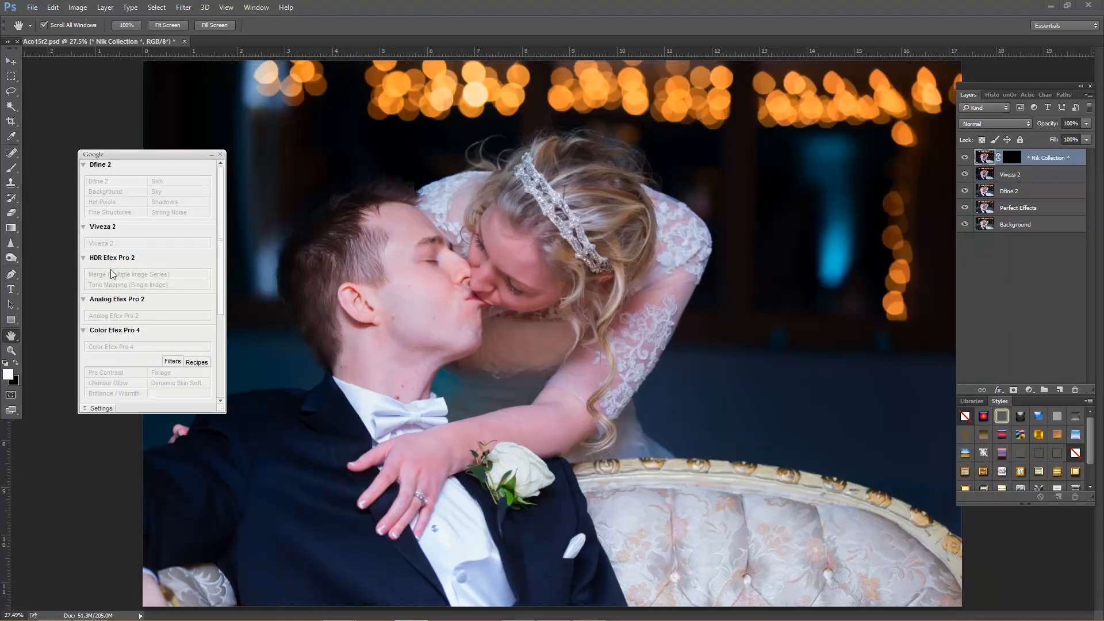
Save the black-and-white version as a new PSD whose file name ends in Aco15r3
{"action": "left_click", "coordinate": [33, 7]}
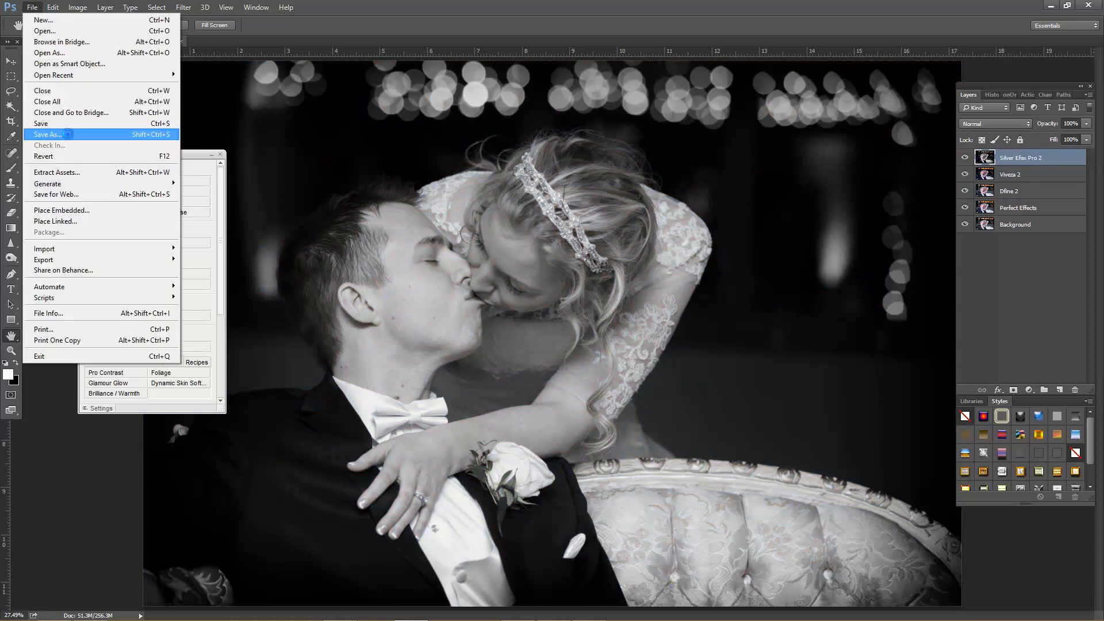
{"action": "left_click", "coordinate": [67, 134]}
{"action": "left_click_drag", "start_coordinate": [148, 403], "coordinate": [135, 401]}
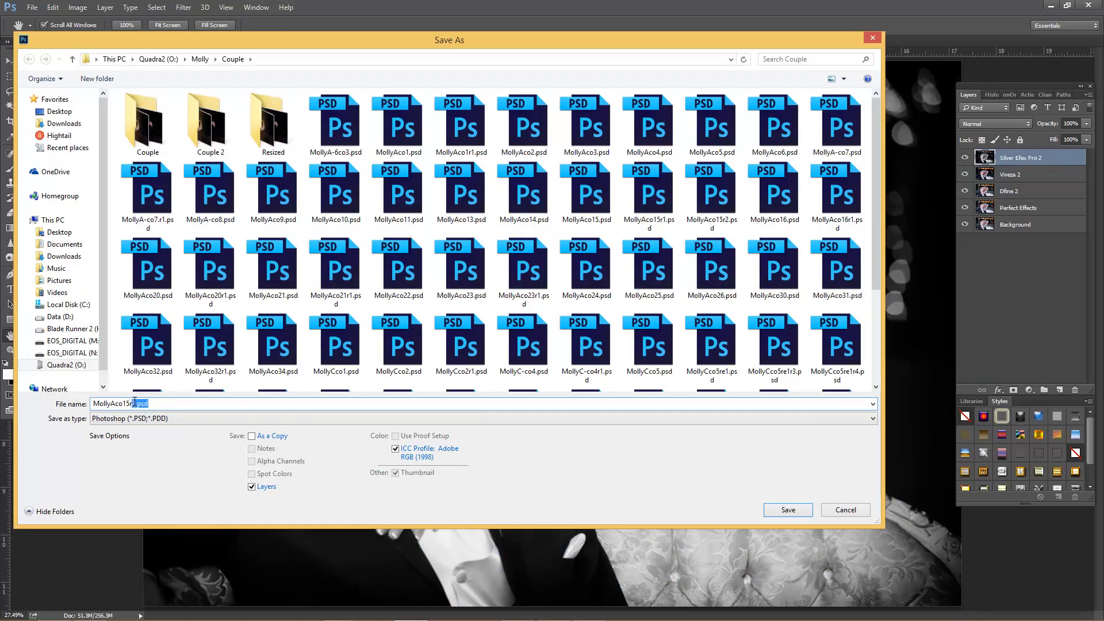
{"action": "type", "text": "3"}
{"action": "key", "text": "Return"}
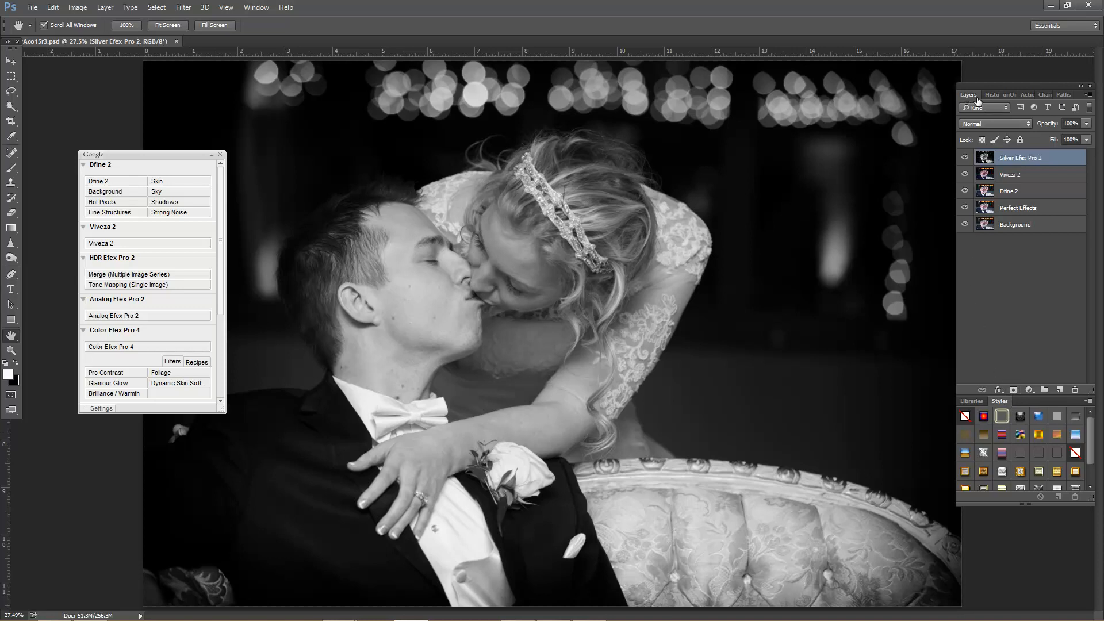
Add a layer mask to the Silver Efex Pro 2 layer and select the Brush tool
{"action": "left_click", "coordinate": [1014, 390]}
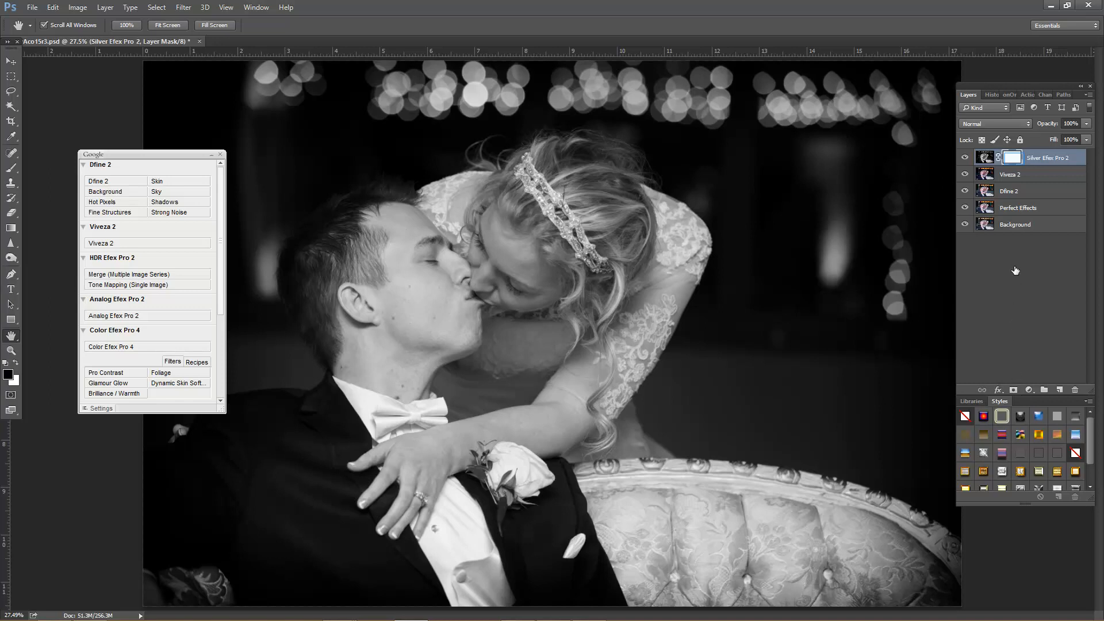
{"action": "key", "text": "b"}
{"action": "left_click", "coordinate": [16, 170]}
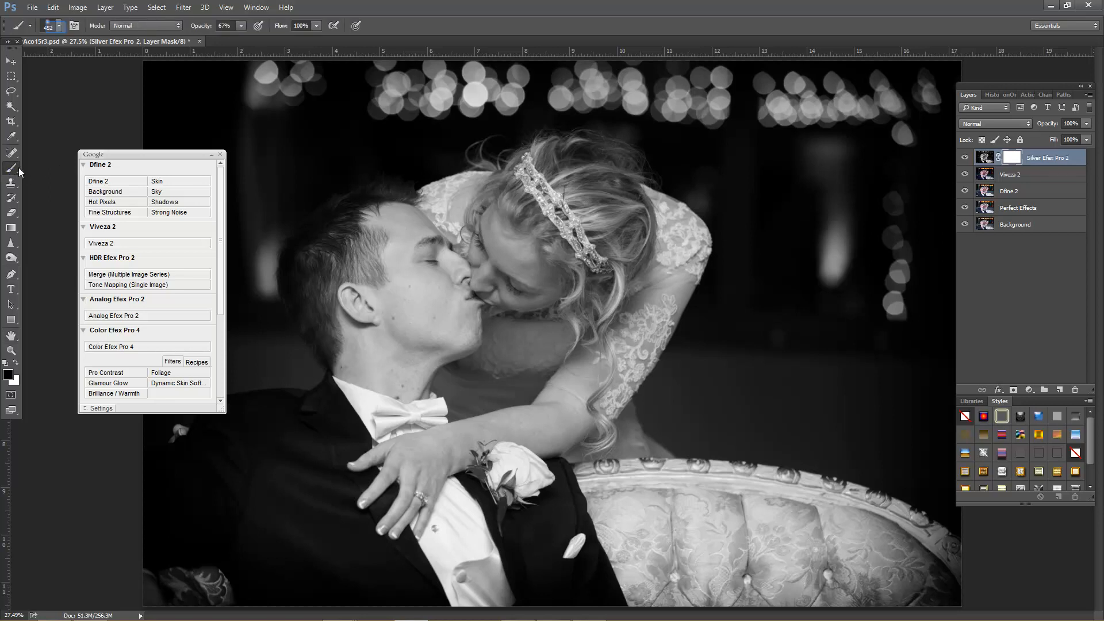
Set the brush opacity to 62% and paint black on the layer mask to reveal color on the couple and the background lights
{"action": "left_click", "coordinate": [56, 27]}
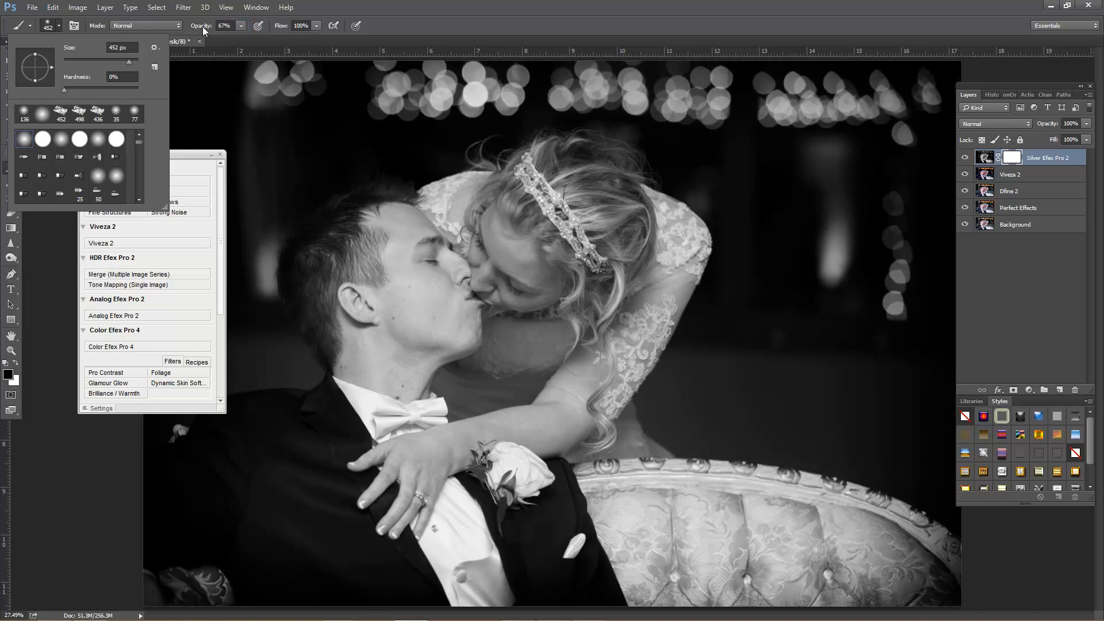
{"action": "left_click", "coordinate": [238, 27]}
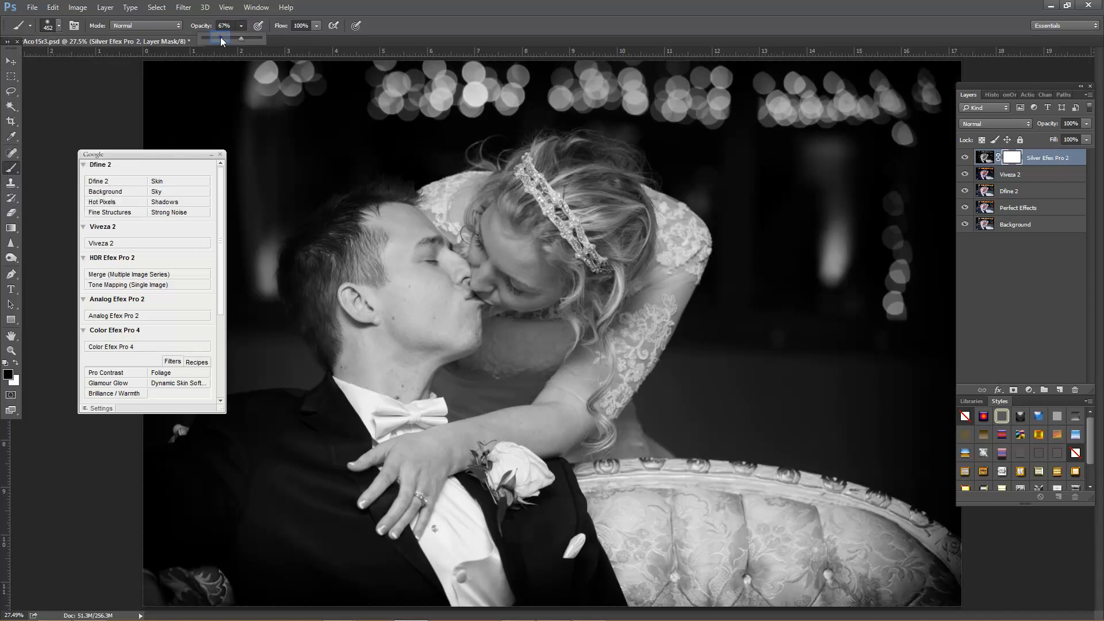
{"action": "left_click", "coordinate": [533, 239]}
{"action": "left_click_drag", "start_coordinate": [258, 39], "coordinate": [260, 39]}
{"action": "left_click_drag", "start_coordinate": [391, 333], "coordinate": [468, 250]}
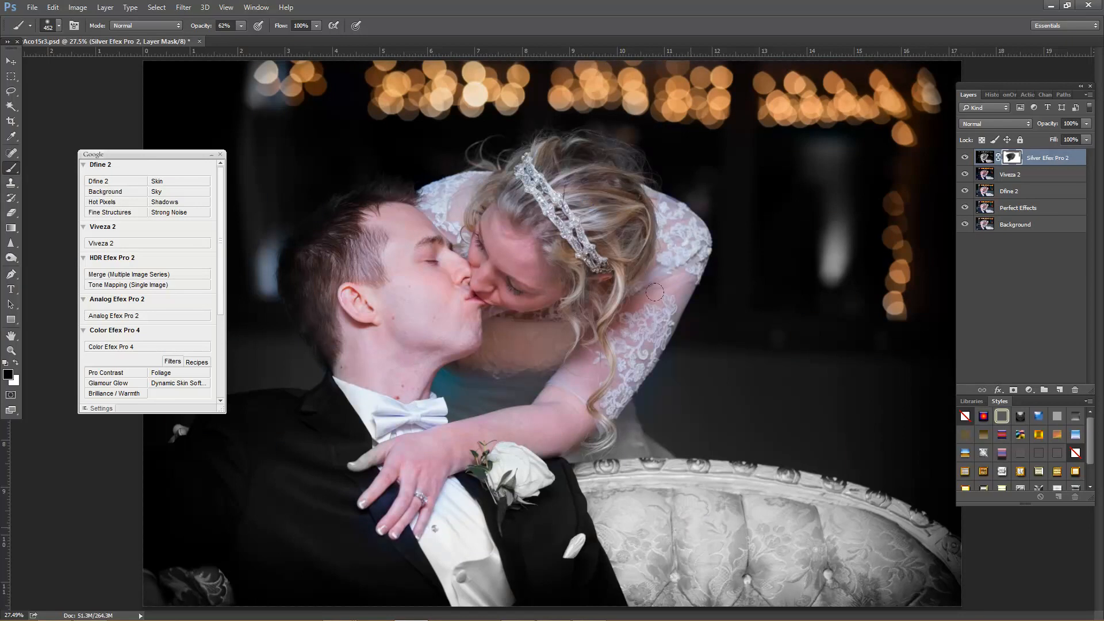
Try a black brush stroke on the mask over the sofa, swapping the foreground color to white and back to black
{"action": "left_click_drag", "start_coordinate": [748, 535], "coordinate": [691, 525]}
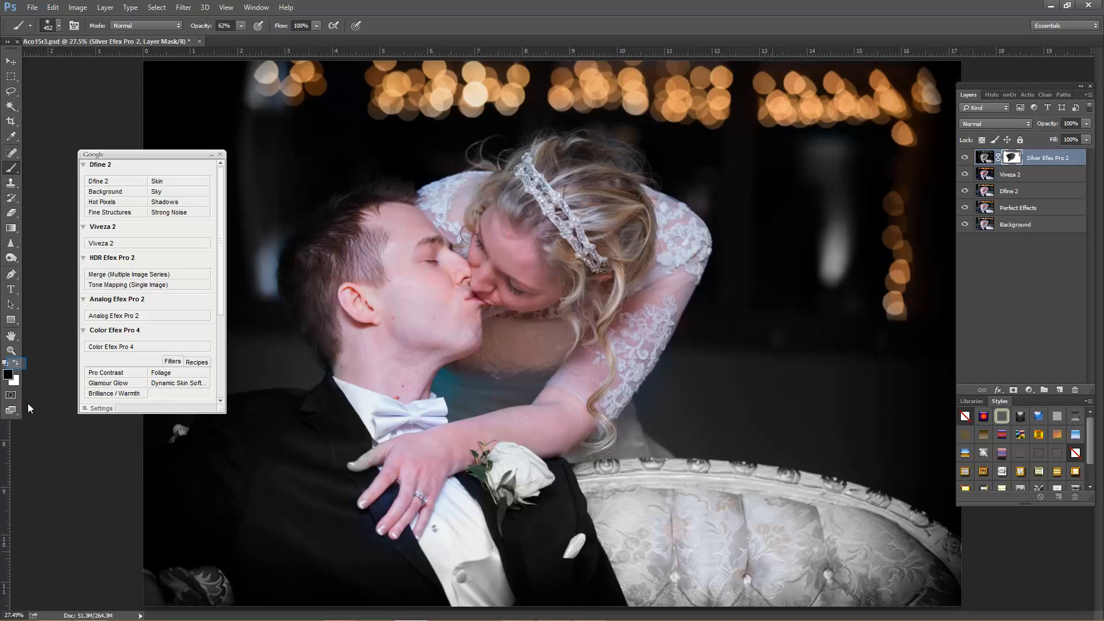
{"action": "key", "text": "x"}
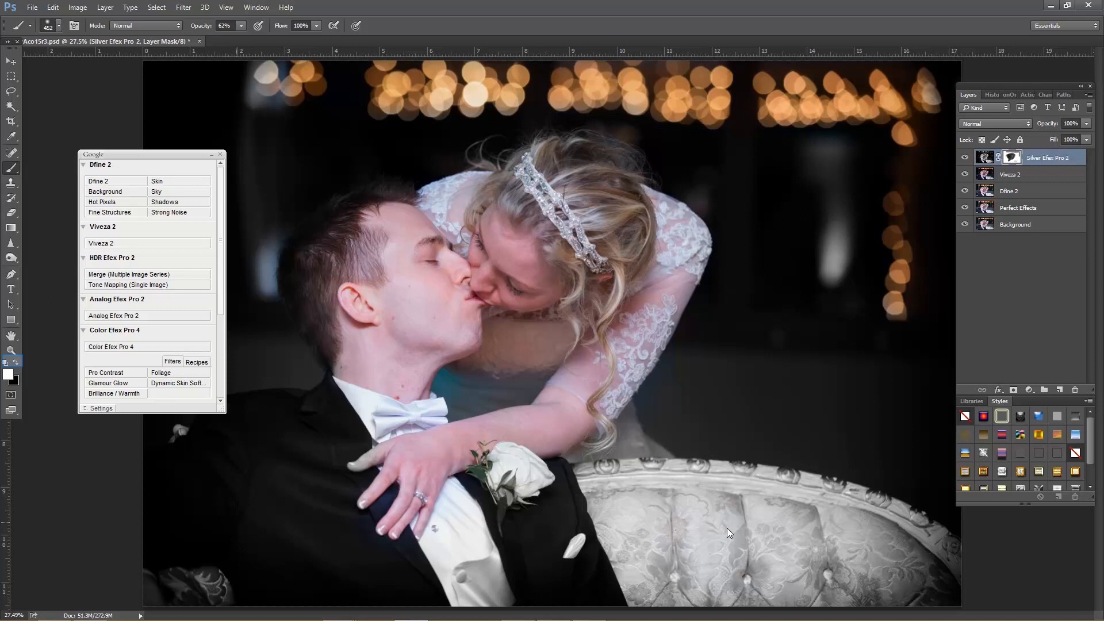
{"action": "left_click", "coordinate": [16, 362]}
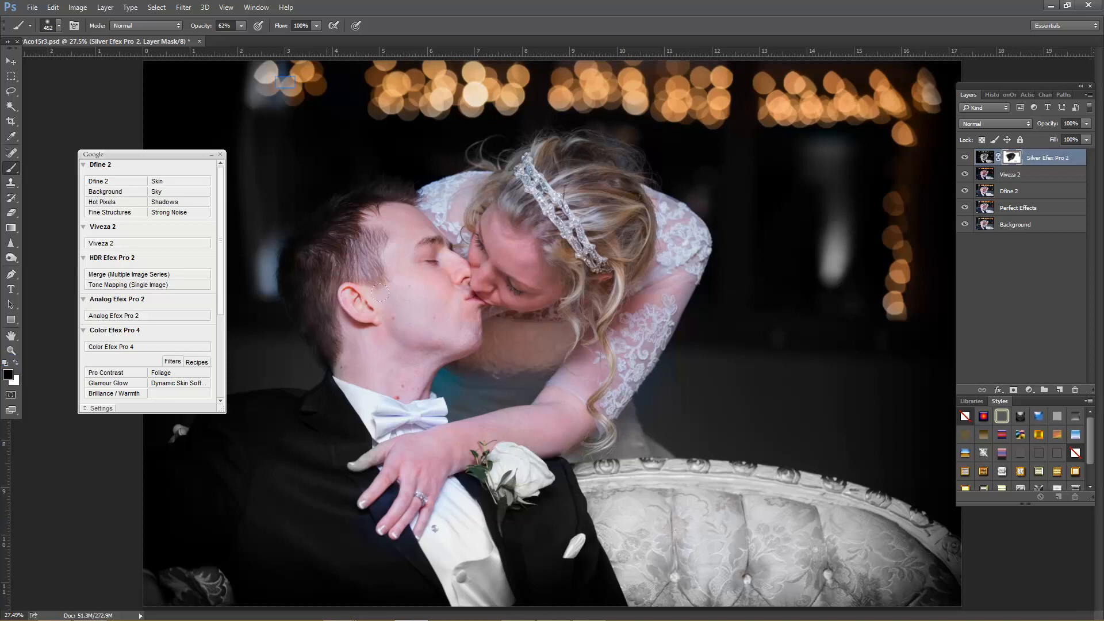